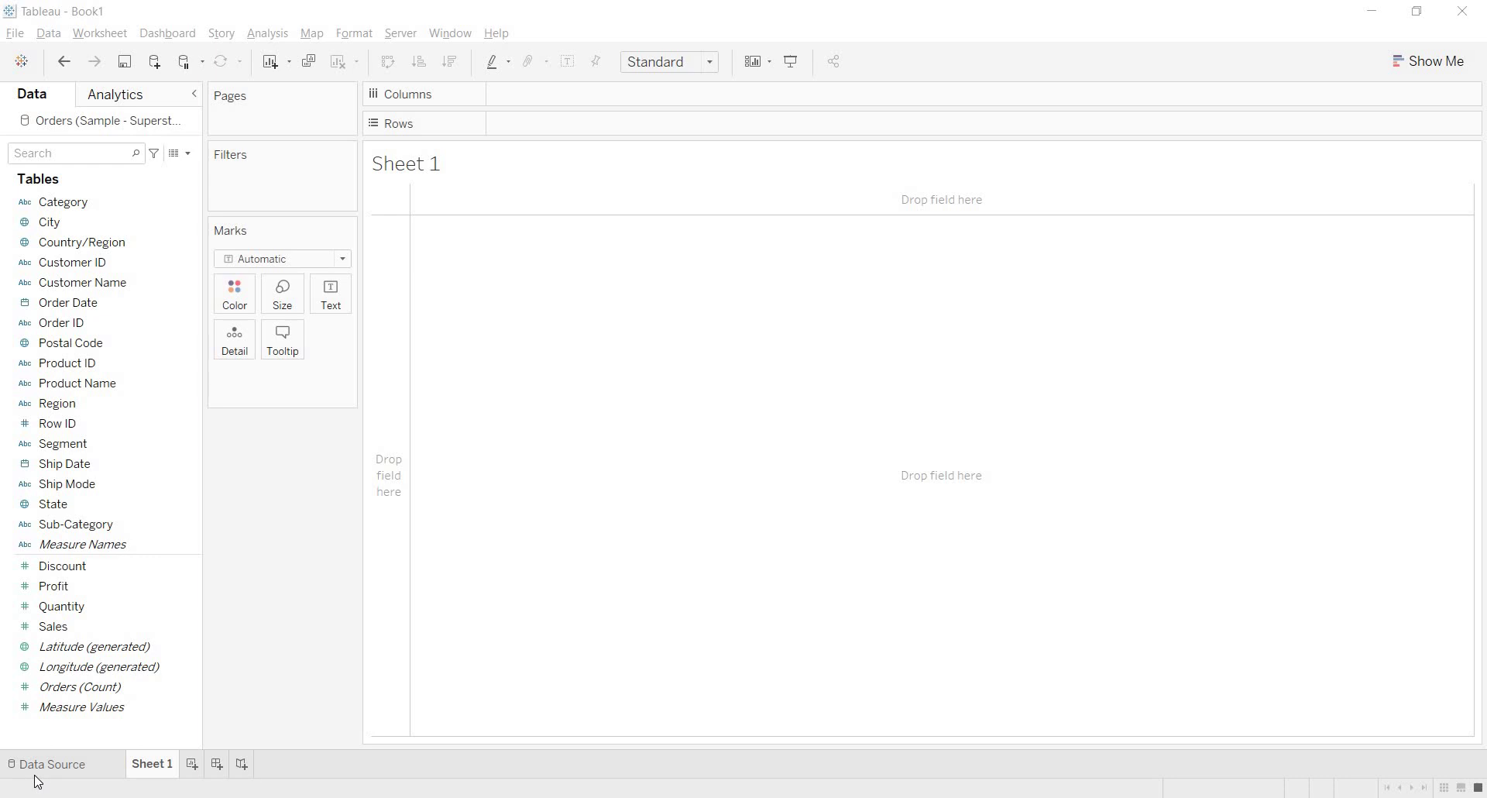
# Build a bar chart of total Sales by Sub-Category, with Sub-Category on Rows and Sales on Columns.
pyautogui.click(159, 526)
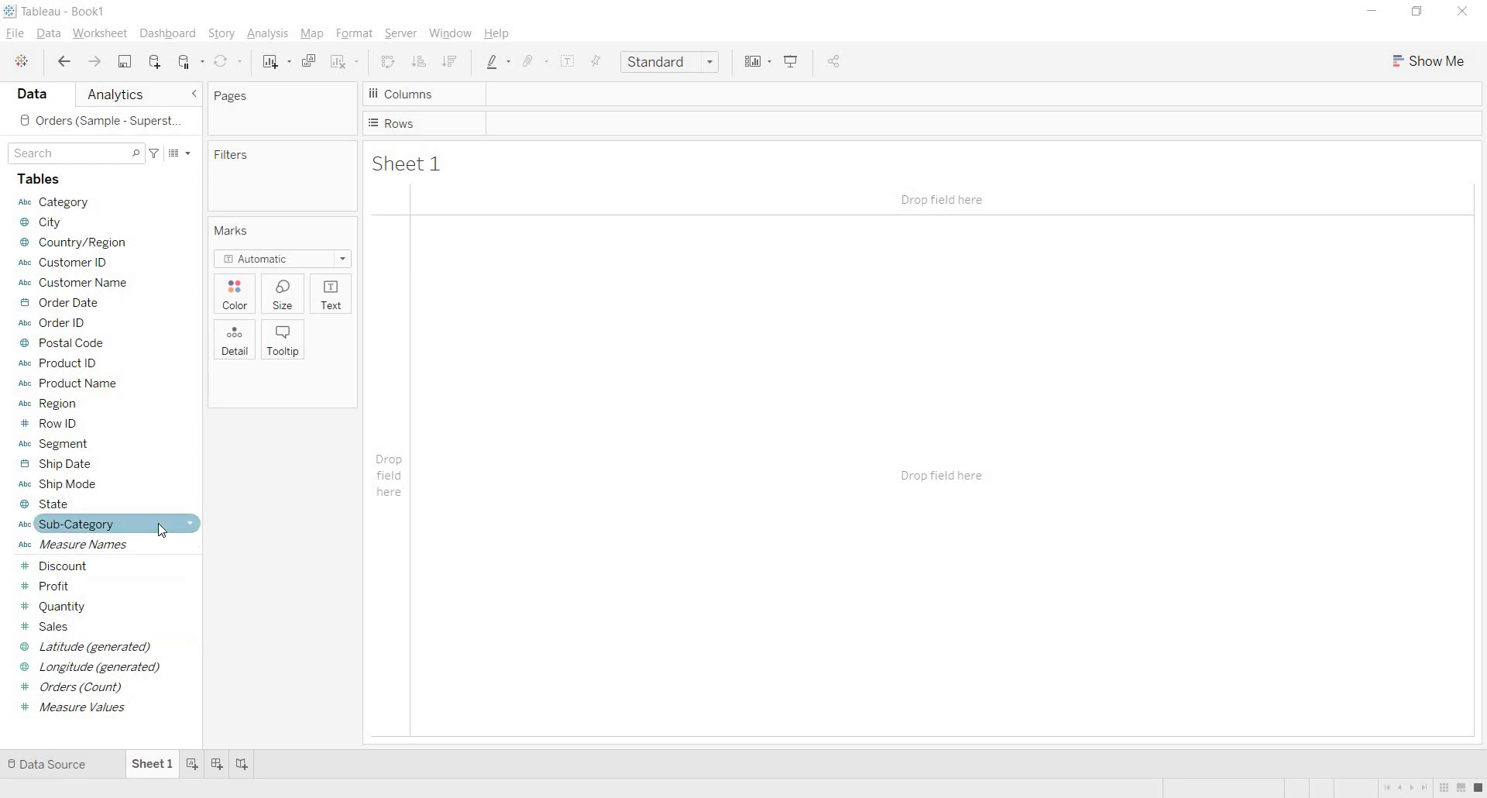
pyautogui.moveTo(175, 537)
pyautogui.mouseDown()
pyautogui.moveTo(637, 402)
pyautogui.moveTo(677, 119)
pyautogui.moveTo(664, 126)
pyautogui.mouseUp()
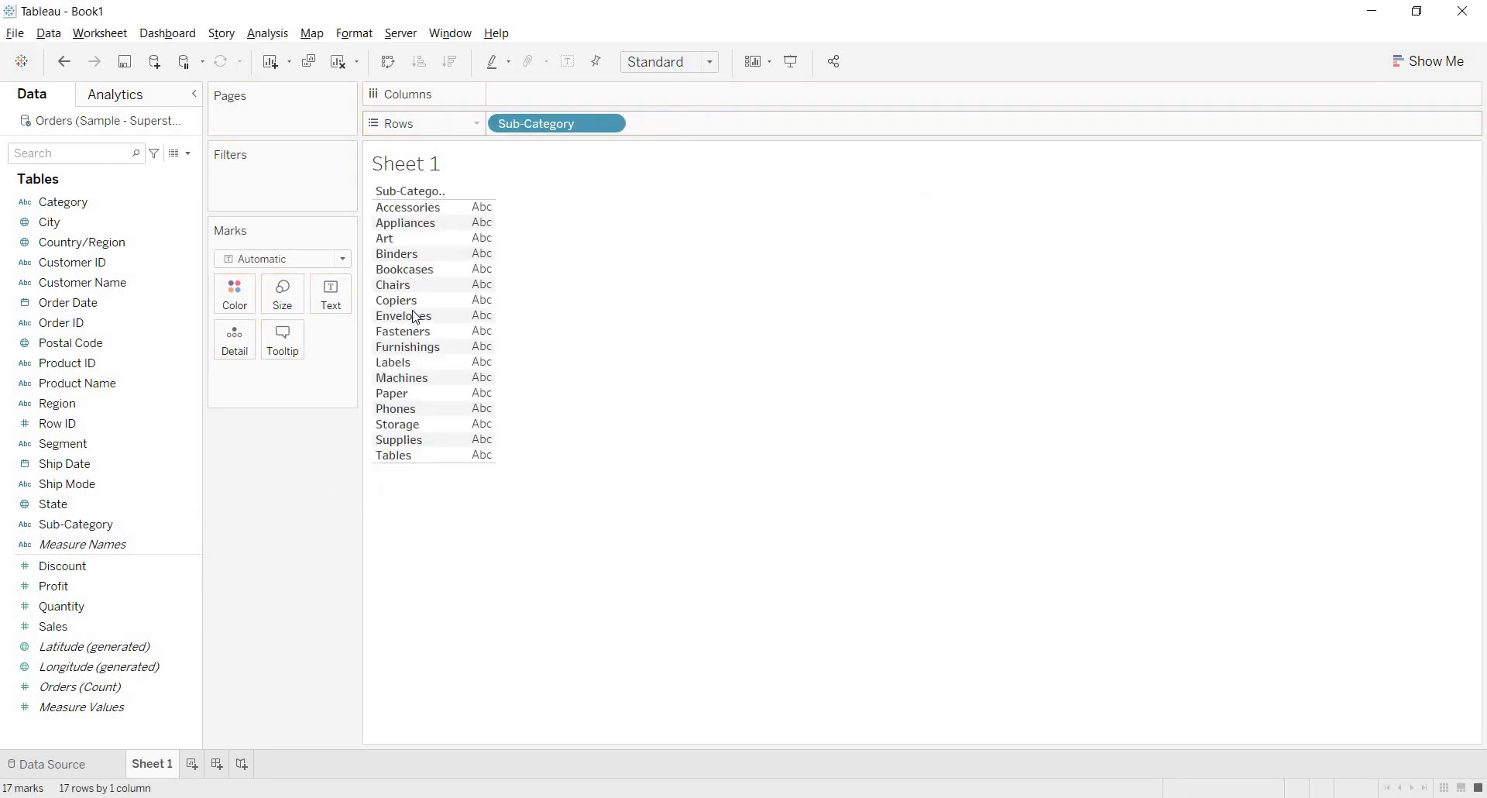
pyautogui.moveTo(128, 630); pyautogui.dragTo(583, 97)
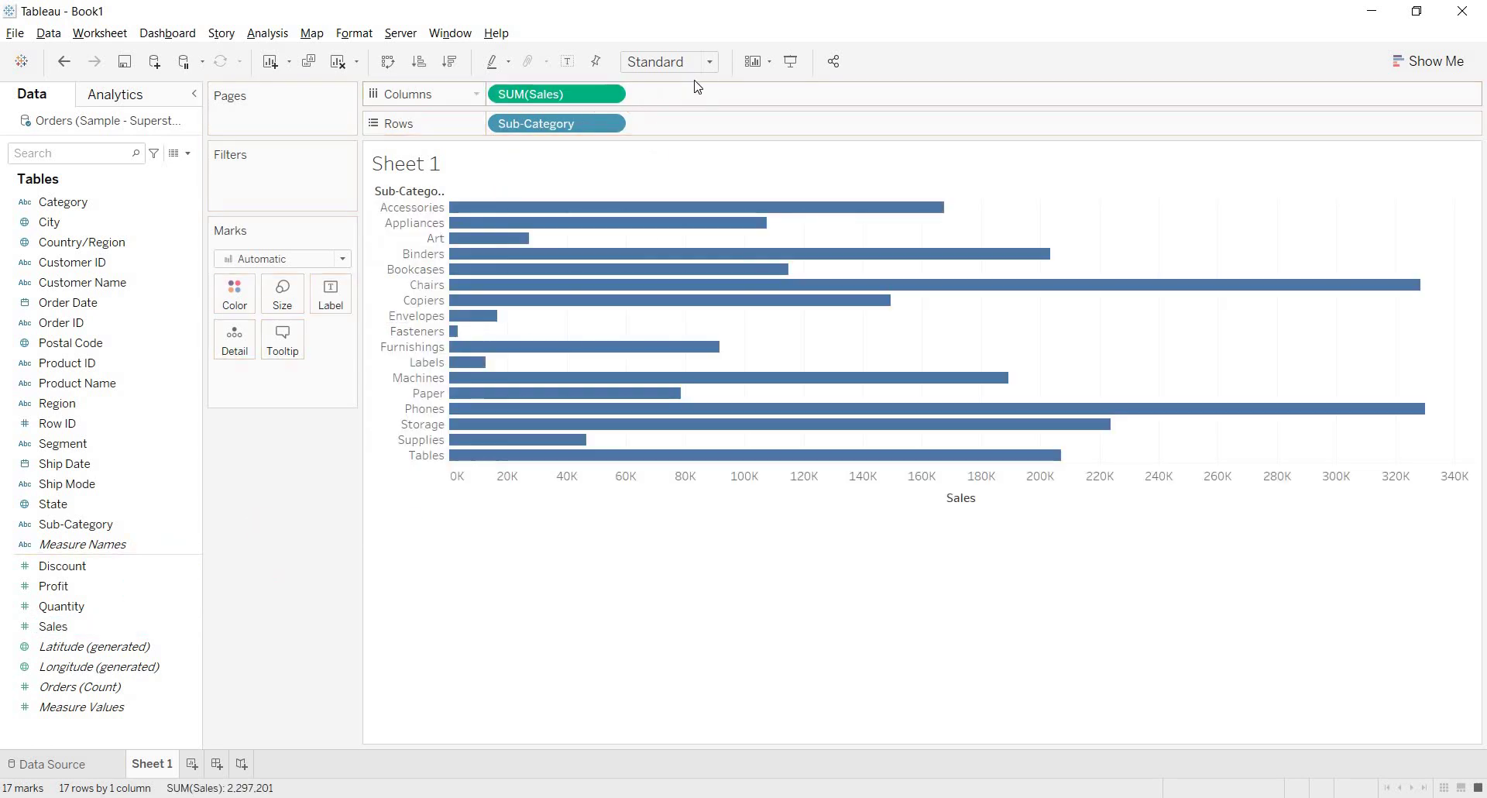
# Fit the Sales bar chart to Entire View and show the mark labels on its bars.
pyautogui.click(704, 62)
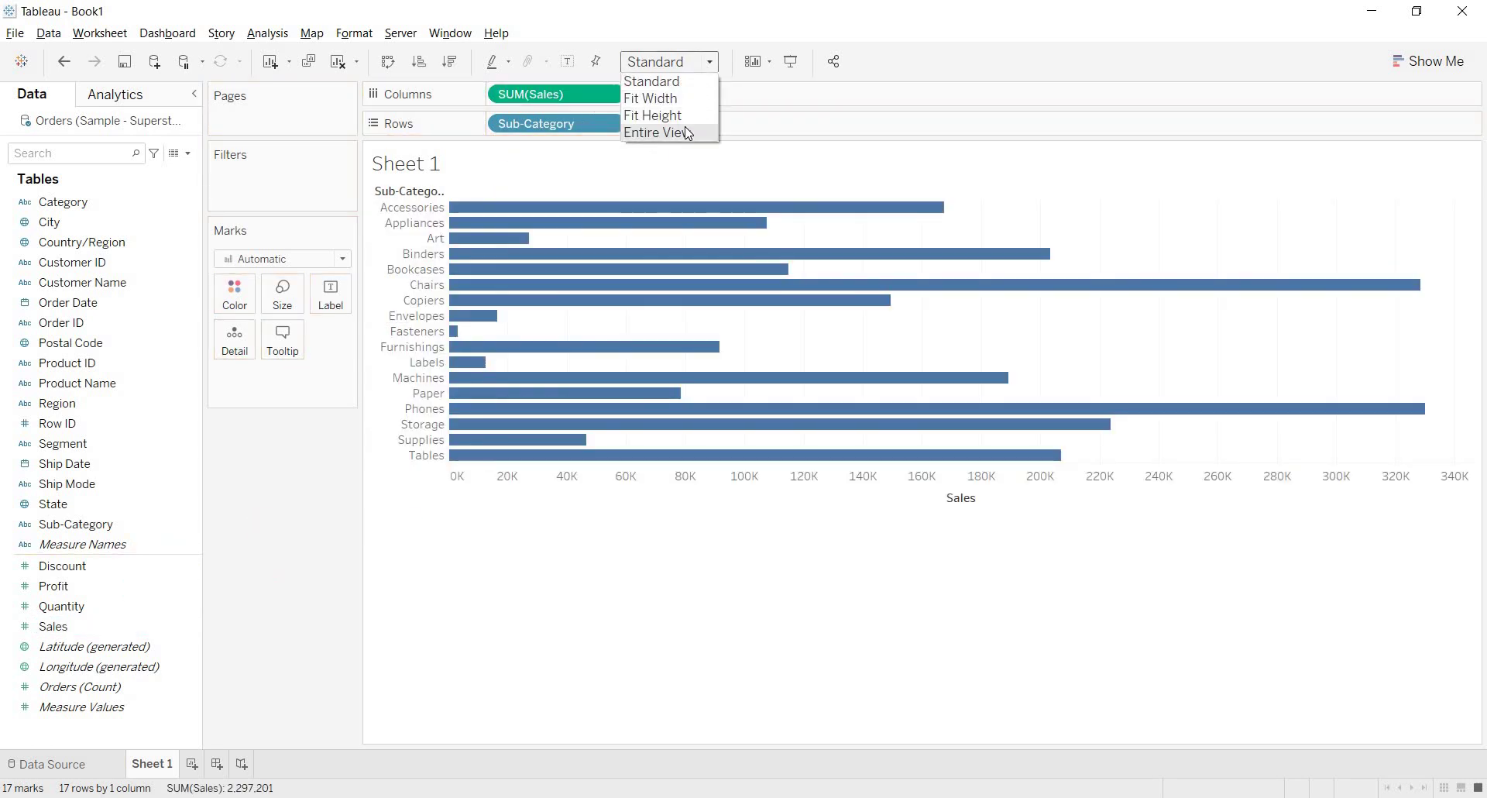
pyautogui.click(687, 133)
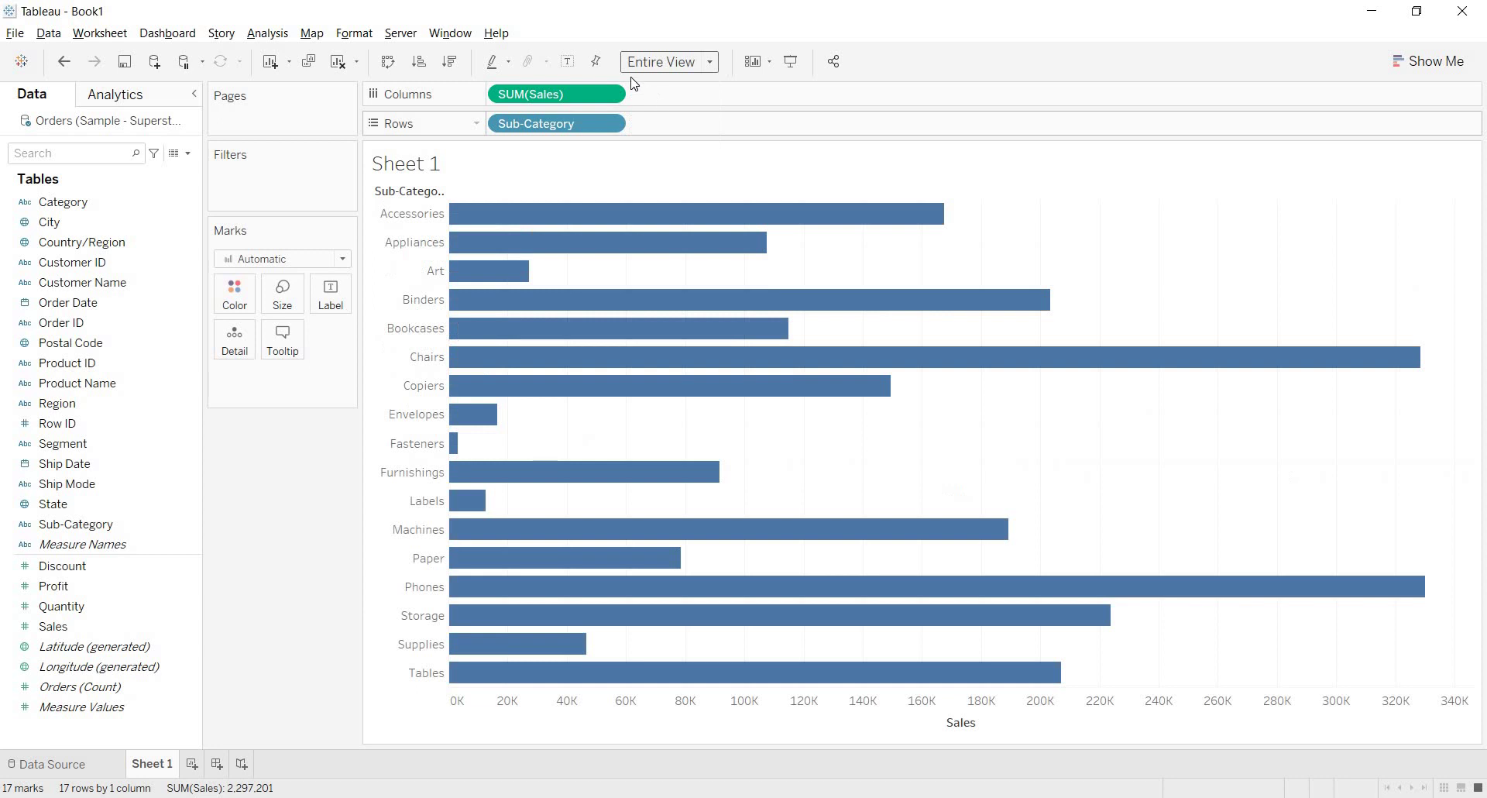
pyautogui.click(568, 62)
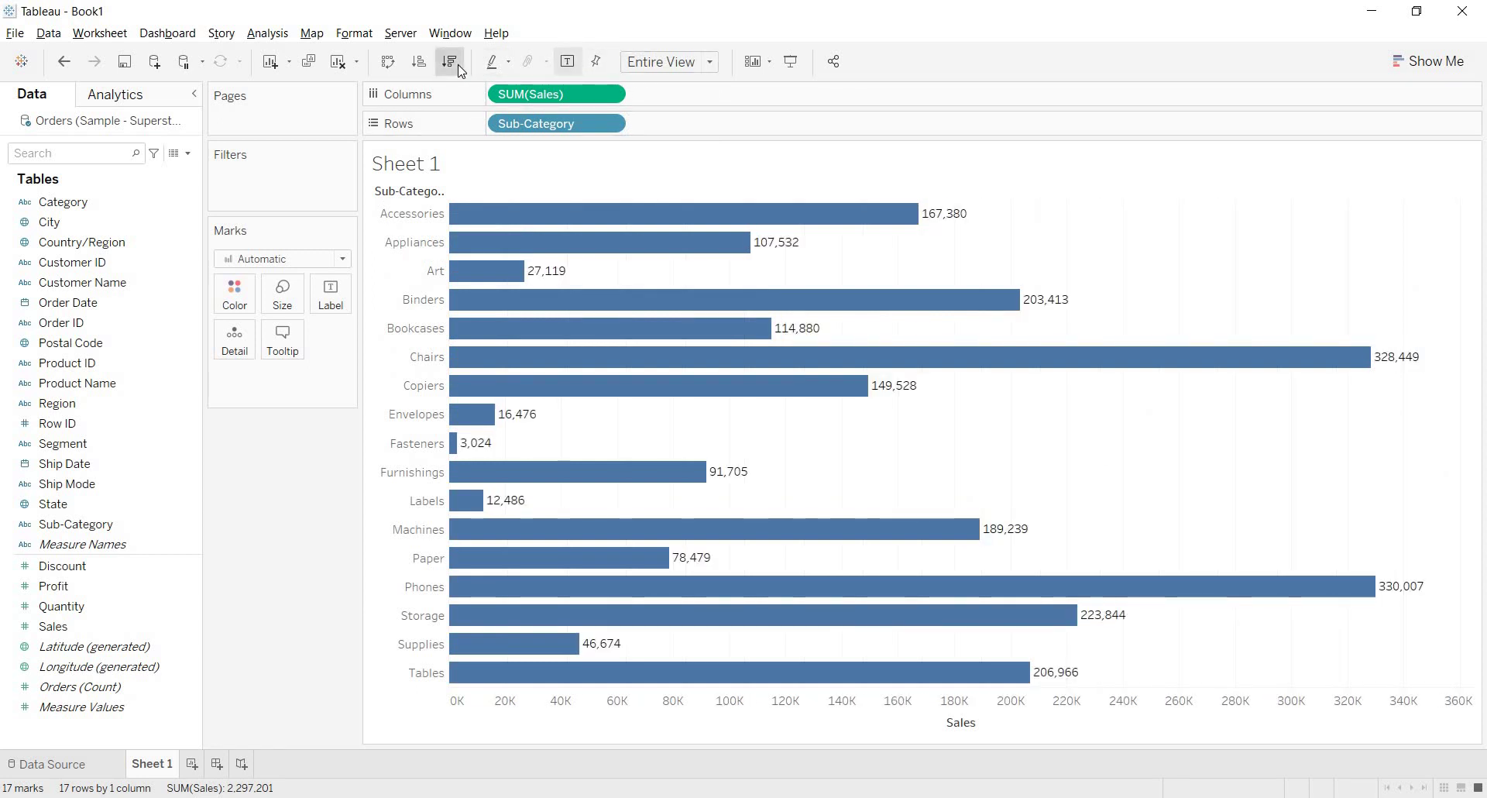
# Sort the sub-categories in descending order of Sales and colour the bars by Sub-Category.
pyautogui.click(449, 62)
pyautogui.moveTo(150, 524); pyautogui.dragTo(251, 287)
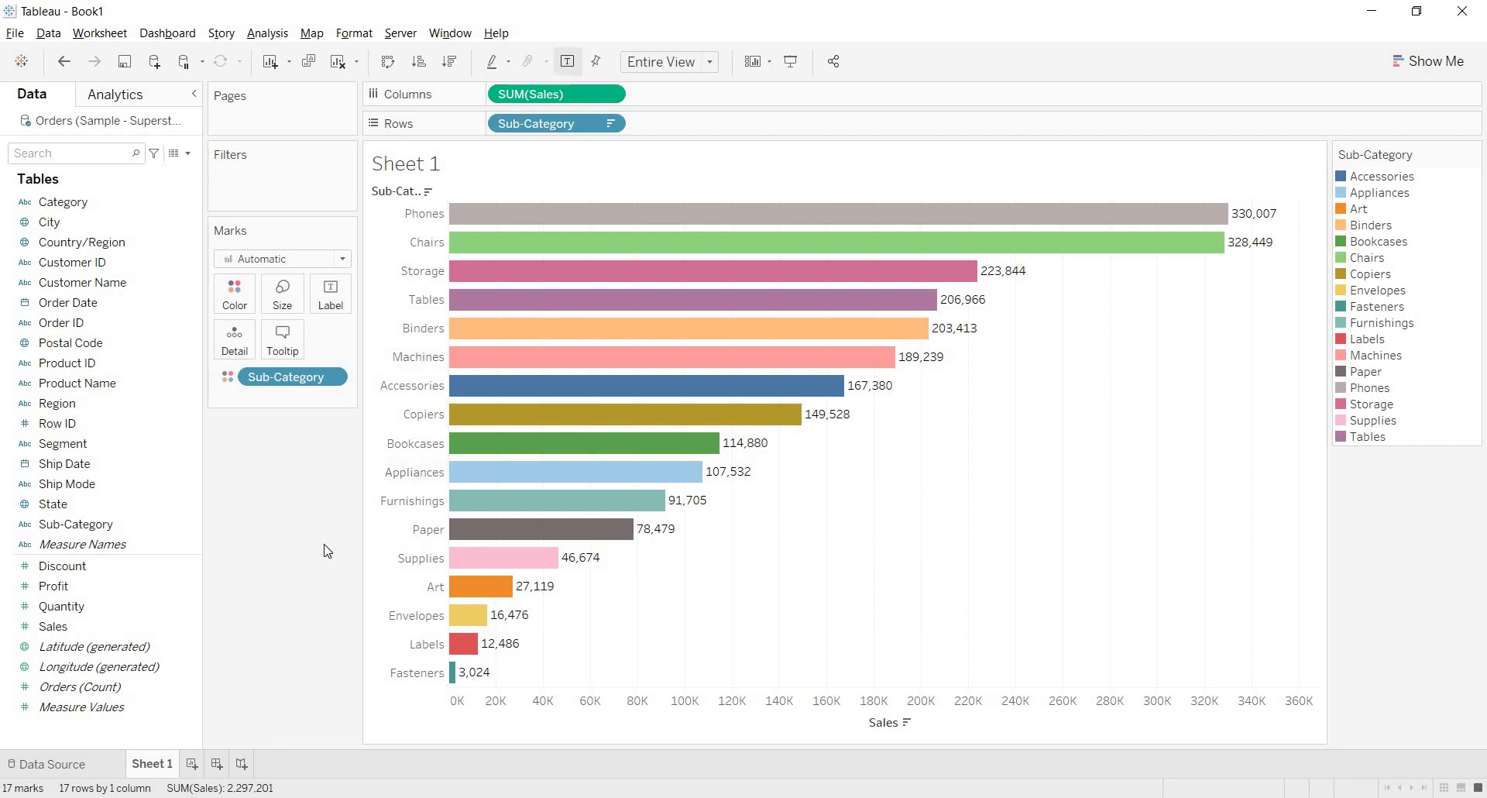
pyautogui.click(126, 587)
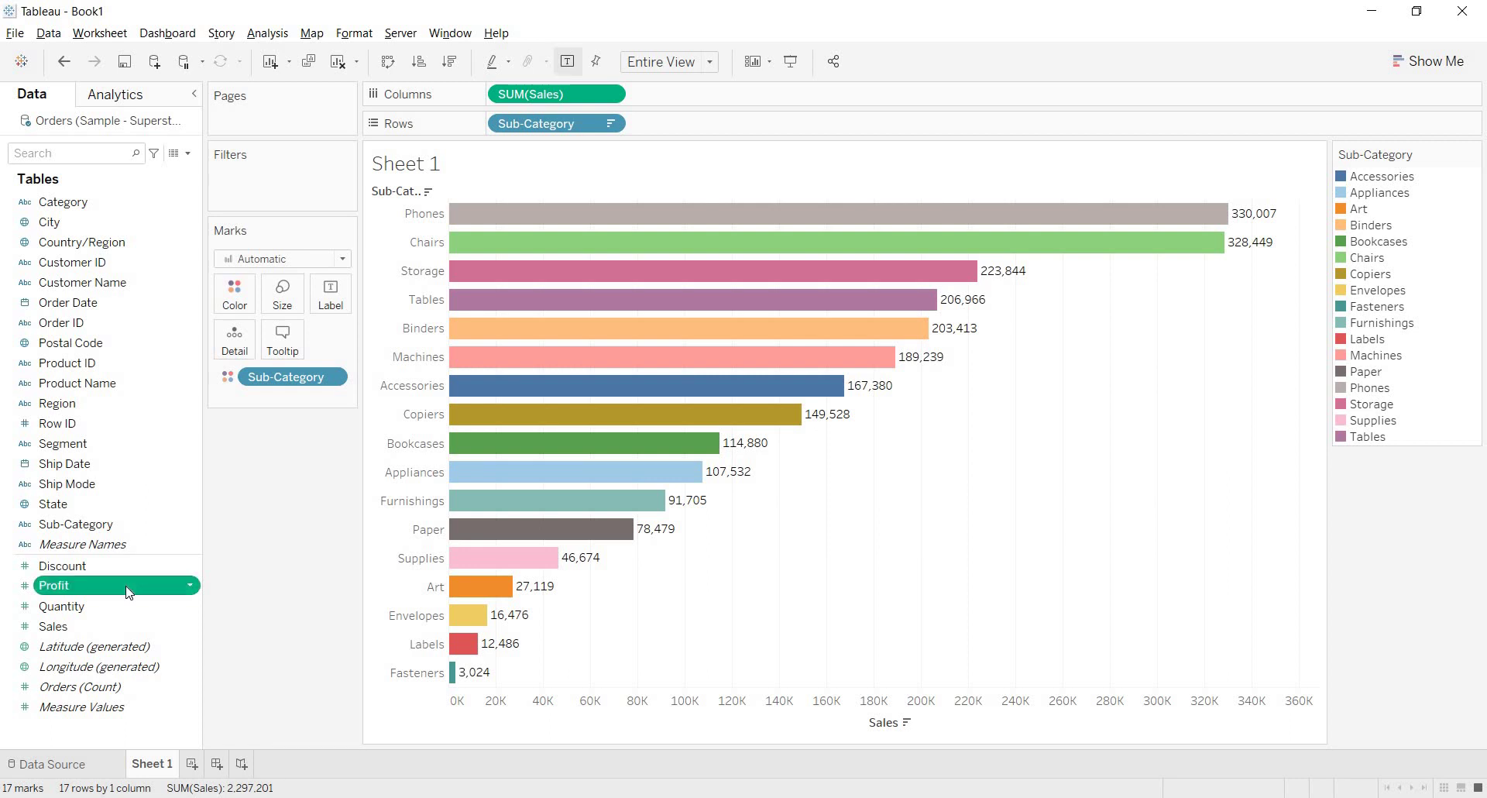
pyautogui.click(126, 587)
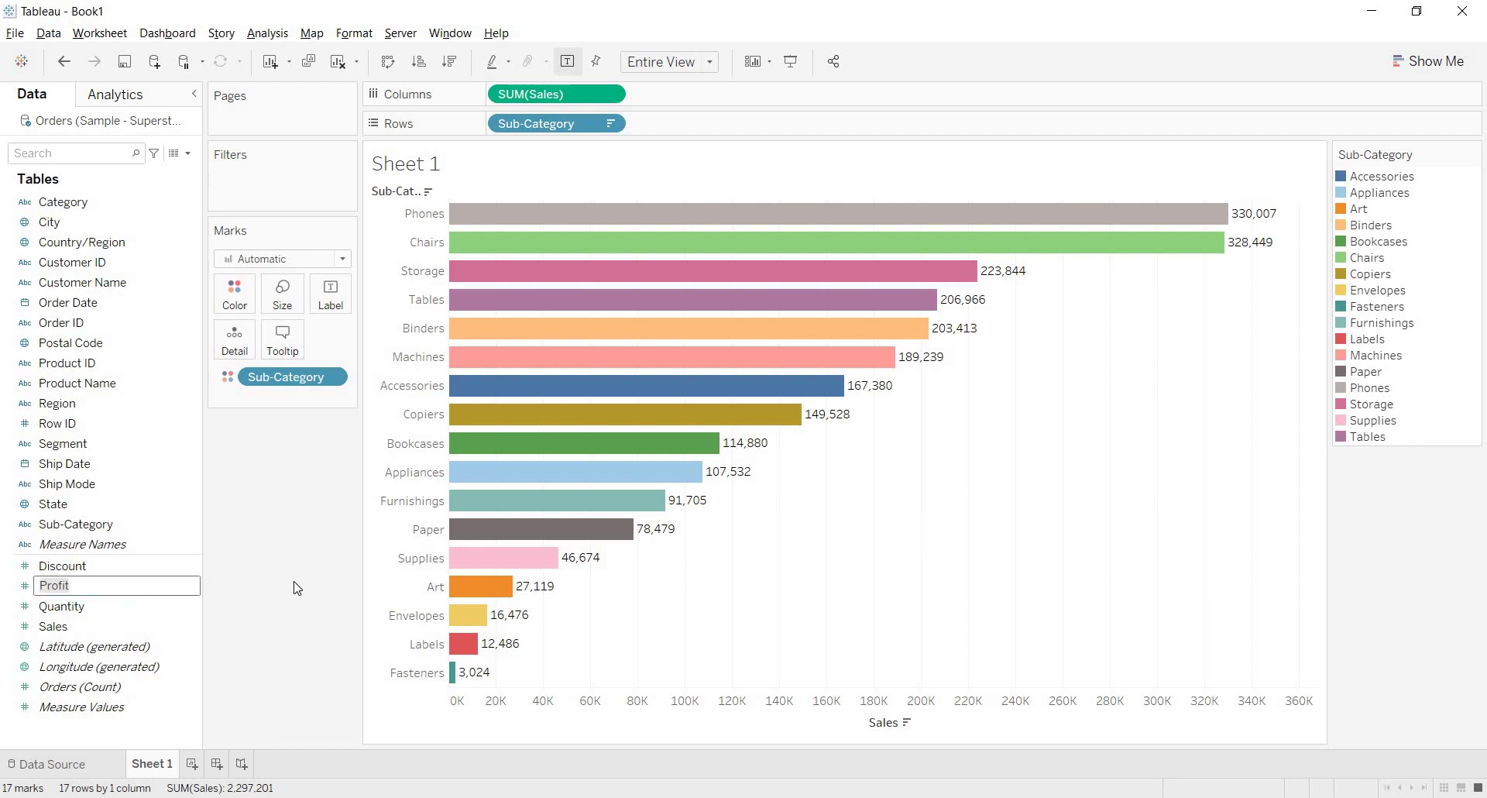
pyautogui.press('Escape')
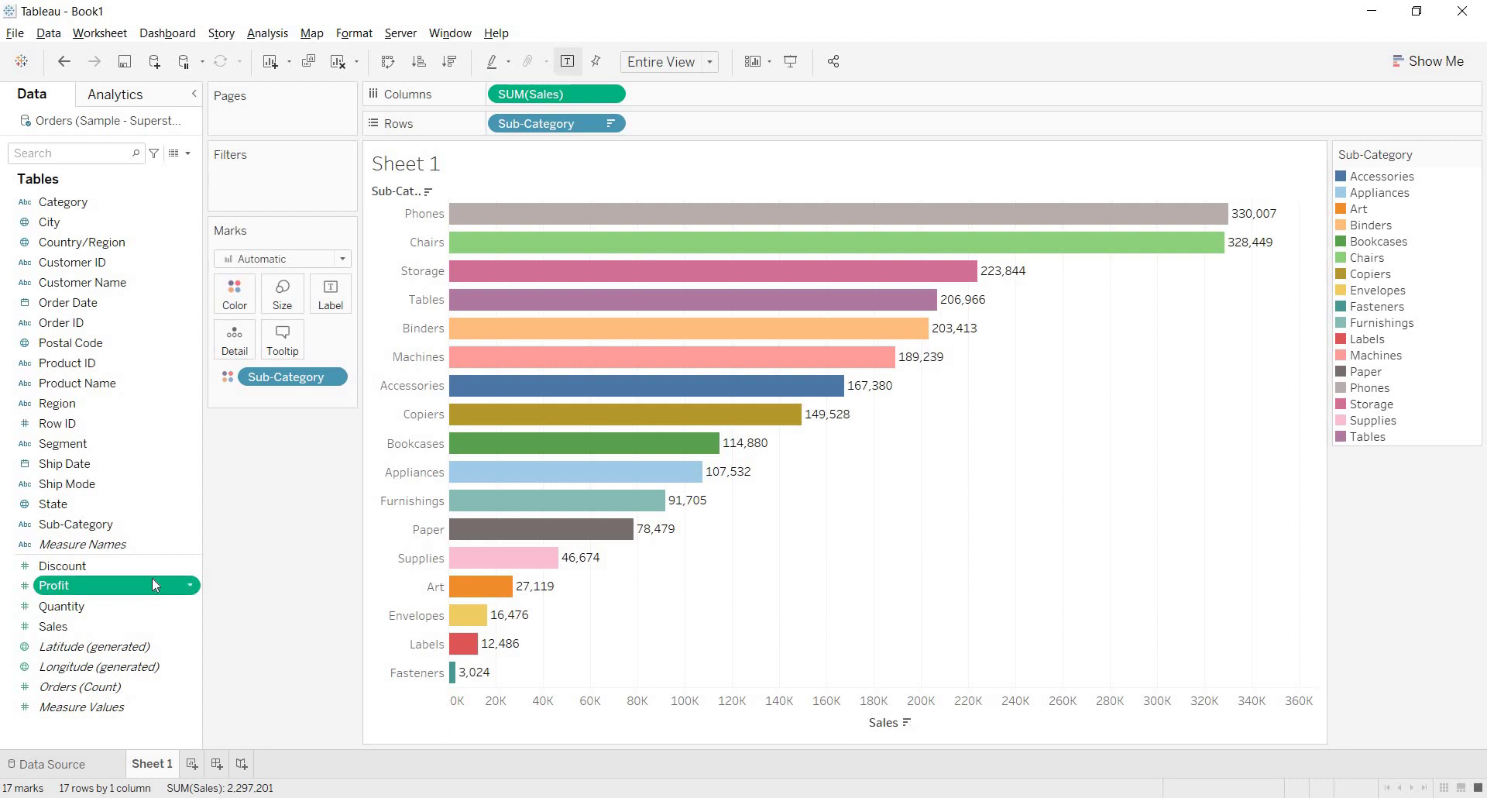
# Add Profit to the existing Sales axis so both measures share one combined axis.
pyautogui.moveTo(164, 582); pyautogui.dragTo(675, 718)
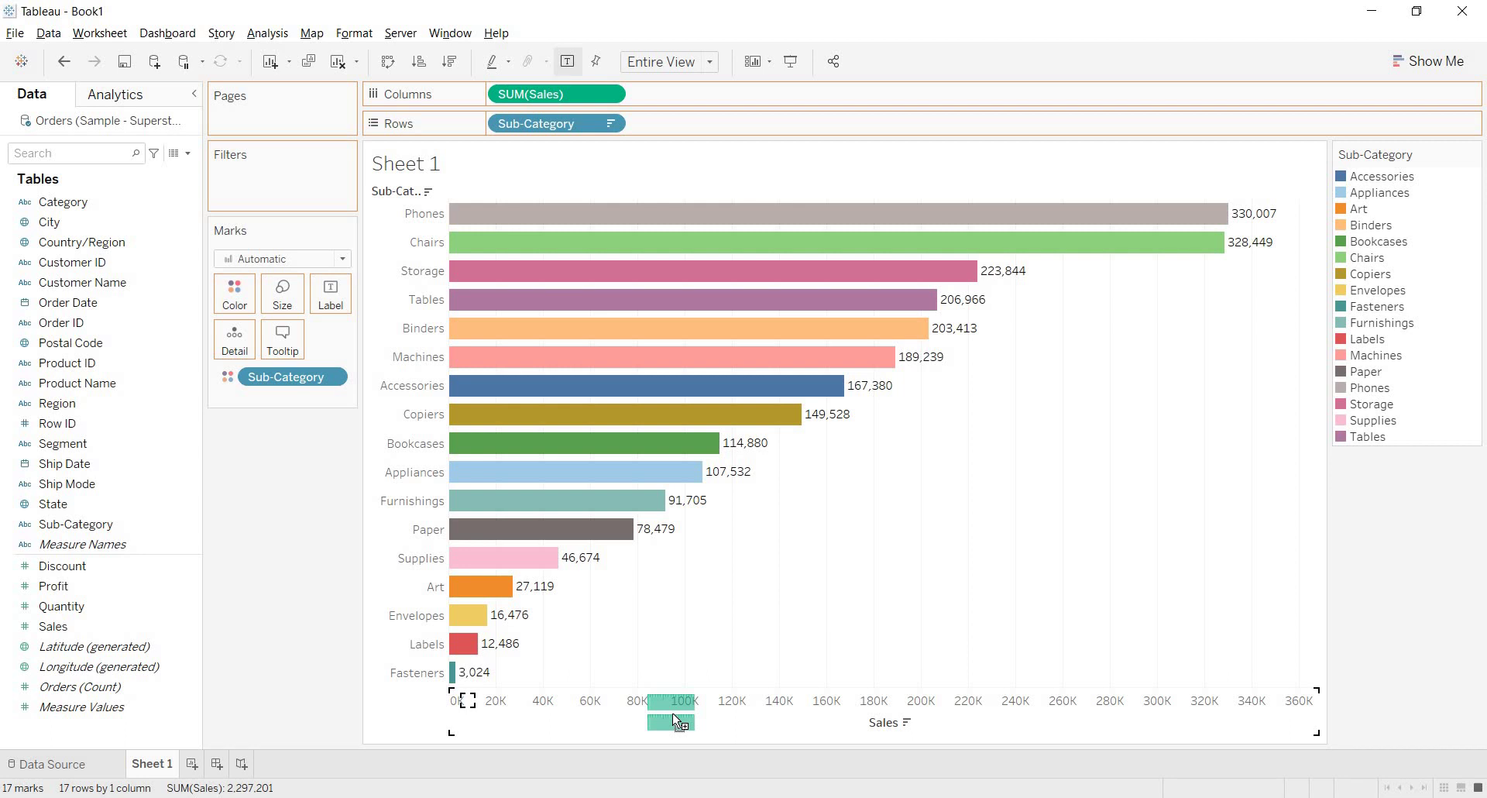
pyautogui.moveTo(681, 717); pyautogui.dragTo(705, 721)
pyautogui.moveTo(707, 726); pyautogui.dragTo(708, 726)
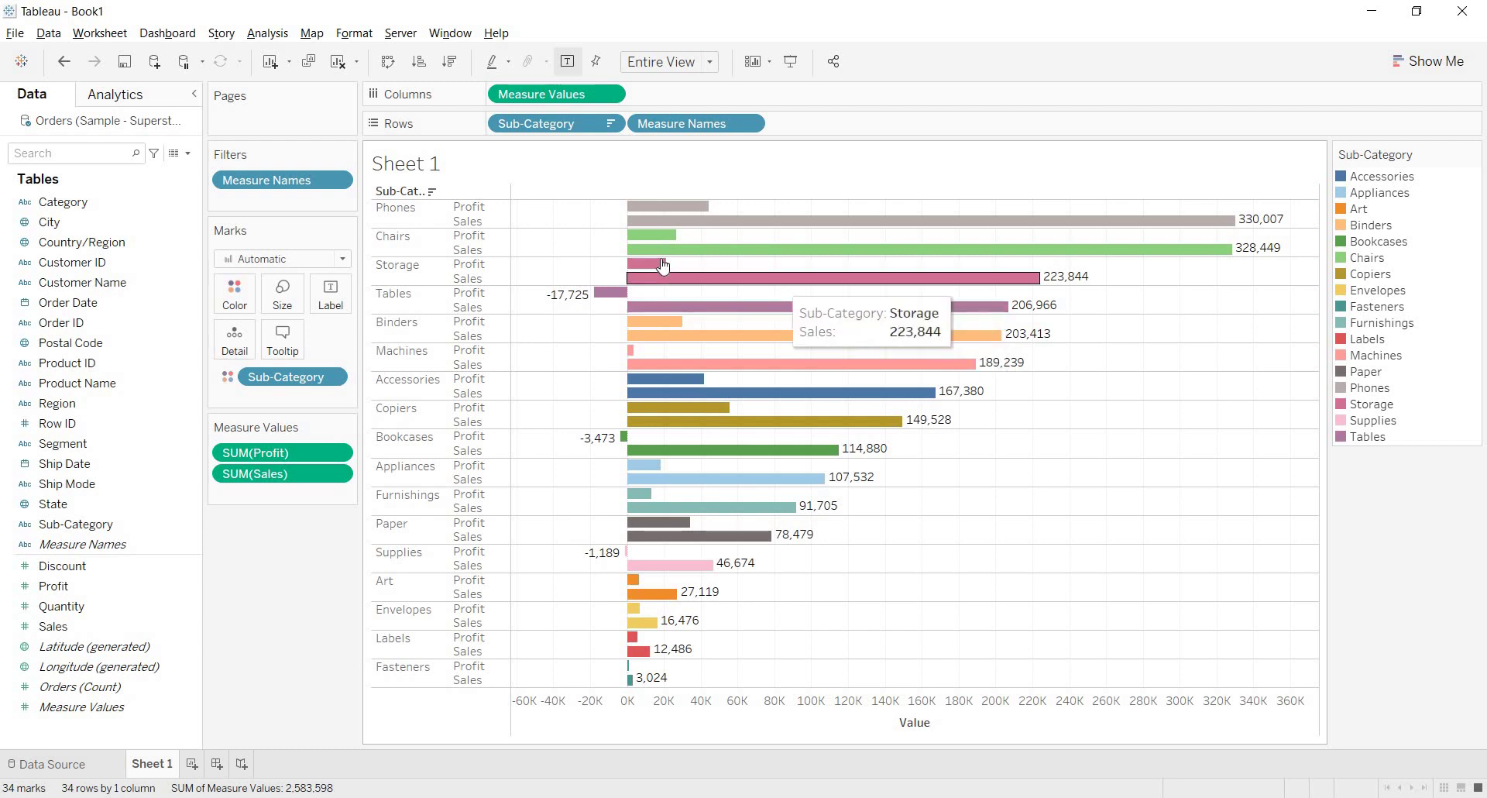
# Set the view fit of the combined Profit and Sales chart to Standard.
pyautogui.moveTo(663, 265)
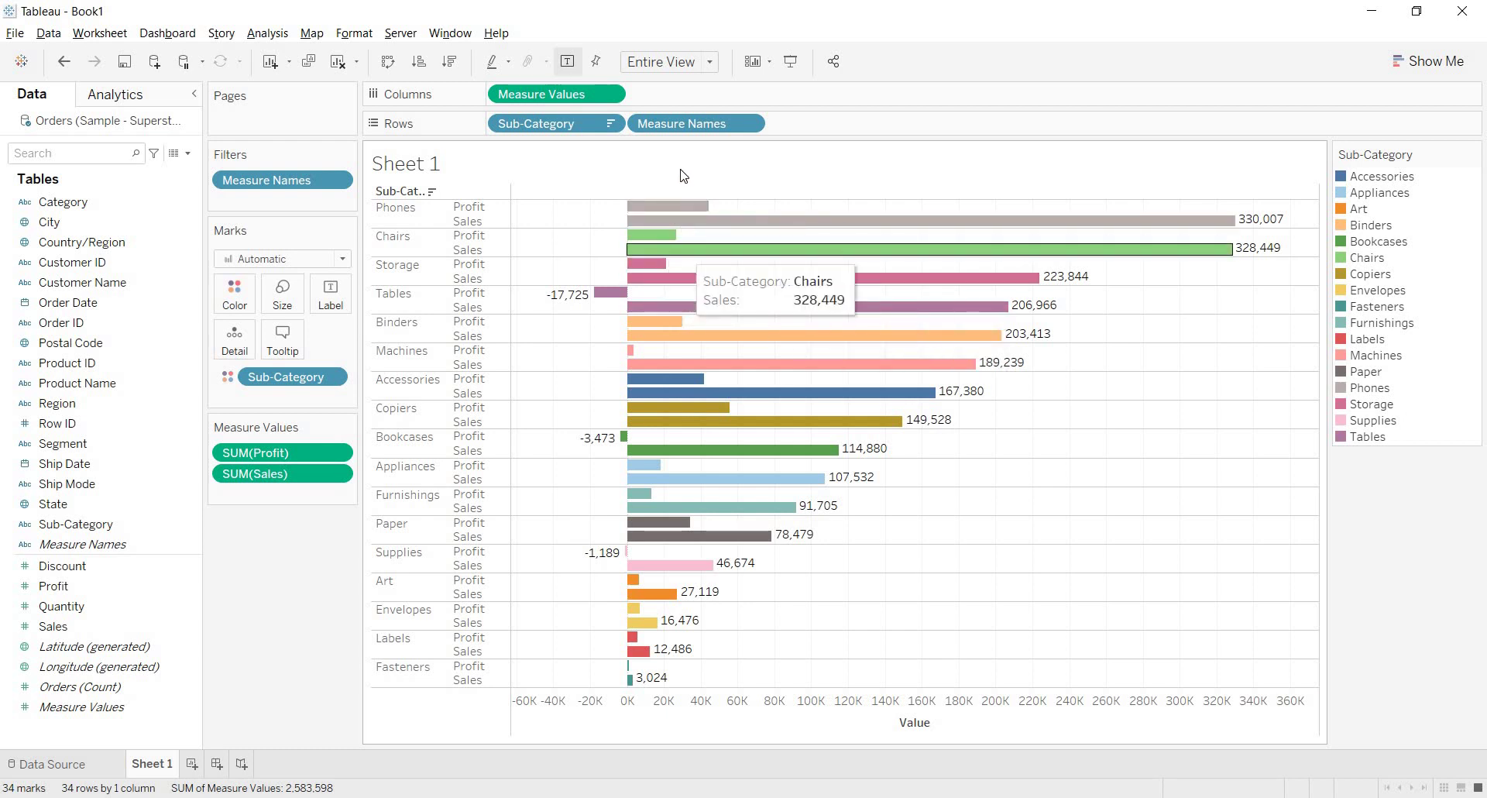
pyautogui.moveTo(728, 226)
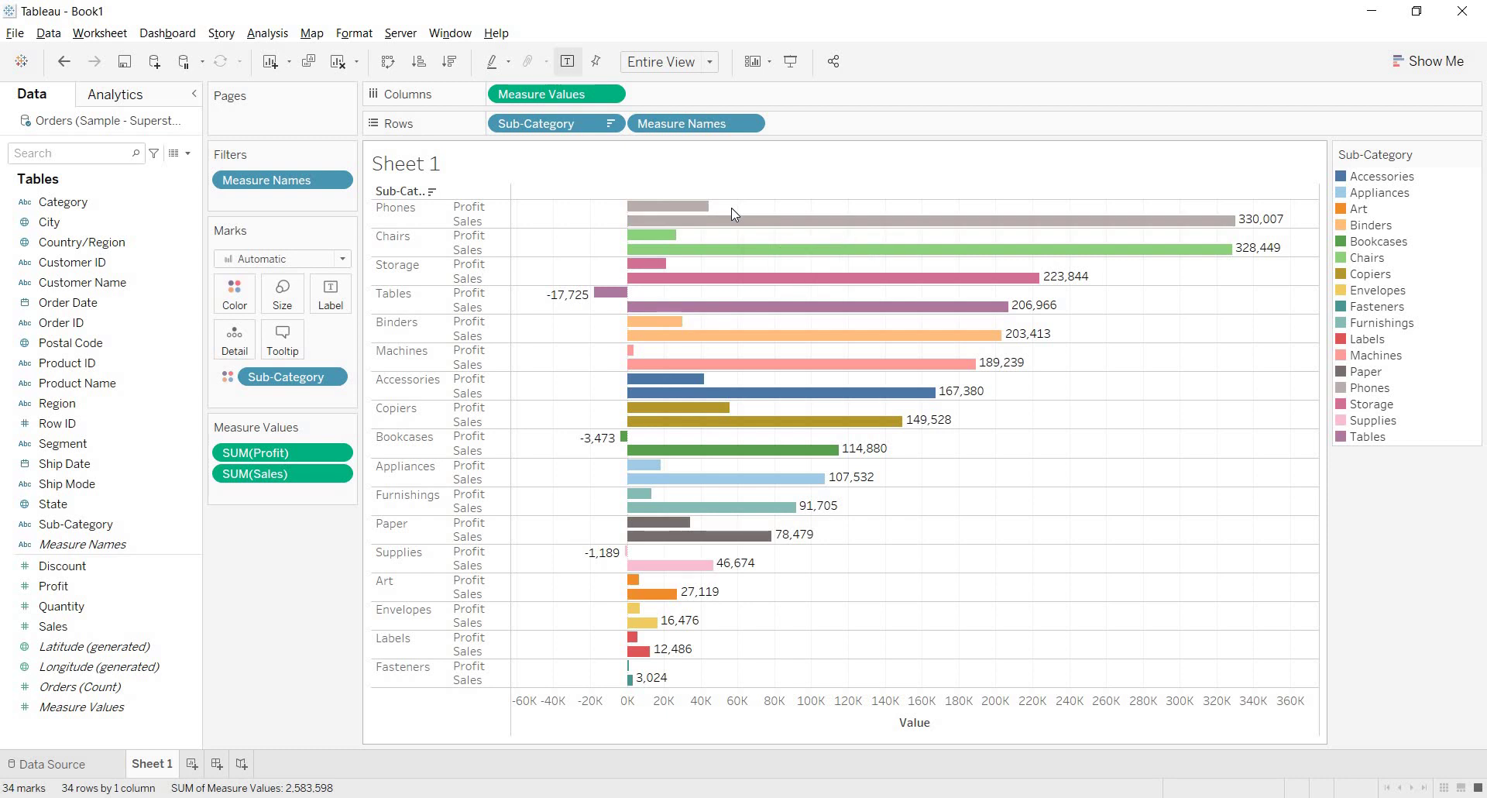
pyautogui.click(703, 62)
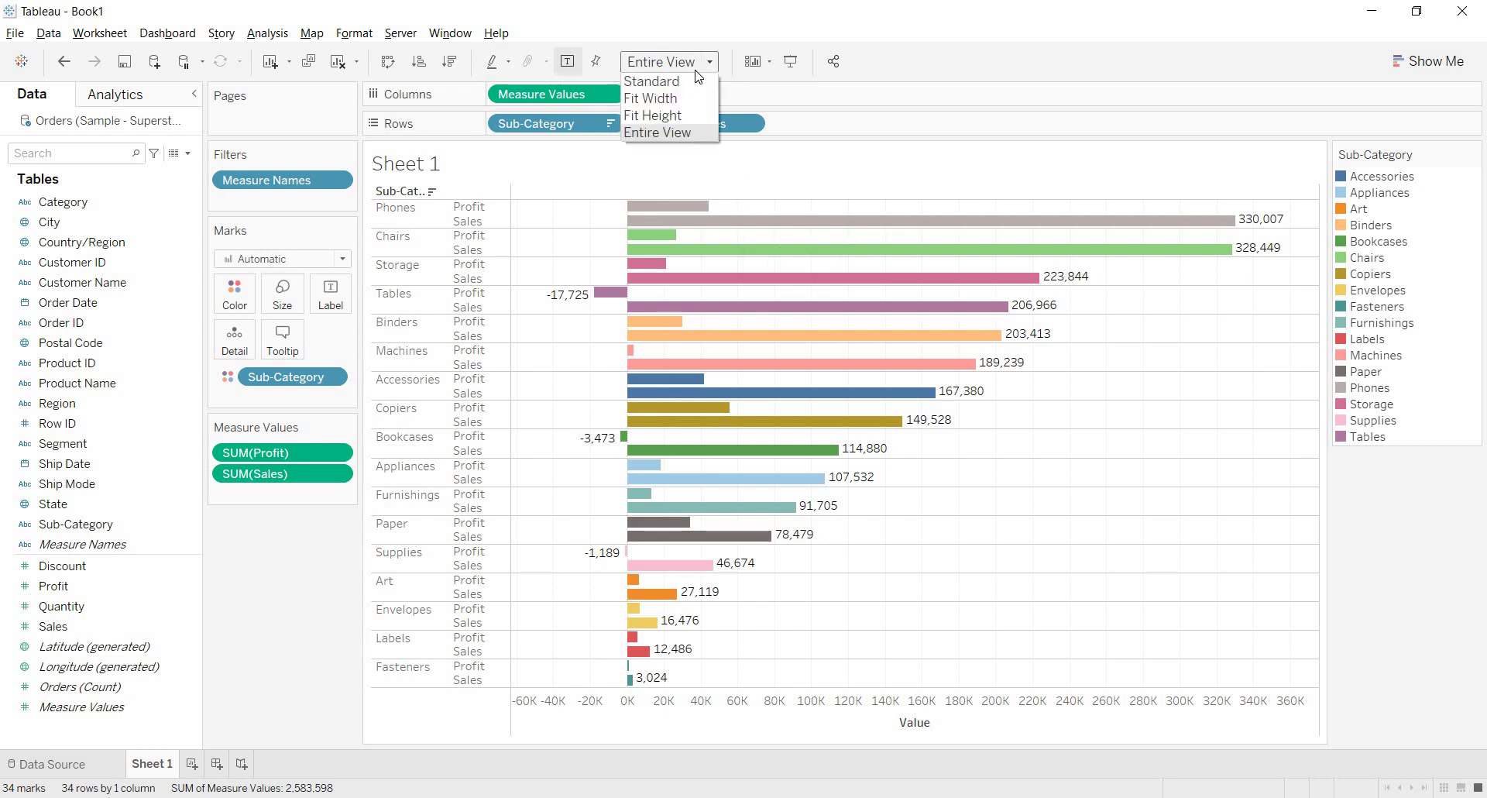
pyautogui.click(694, 81)
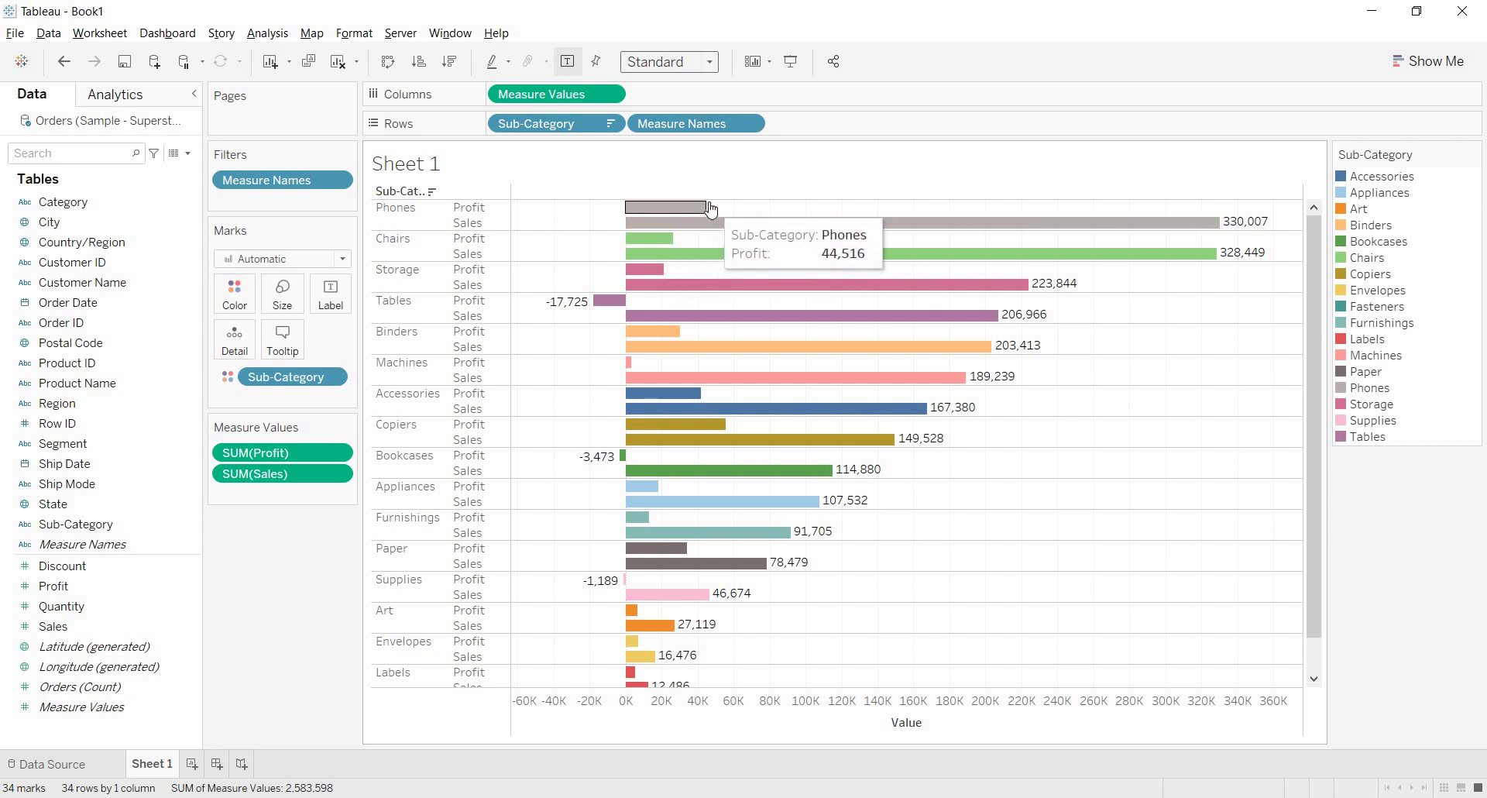
# Set the mark label font size to 8 for the Profit and Sales bars.
pyautogui.click(346, 302)
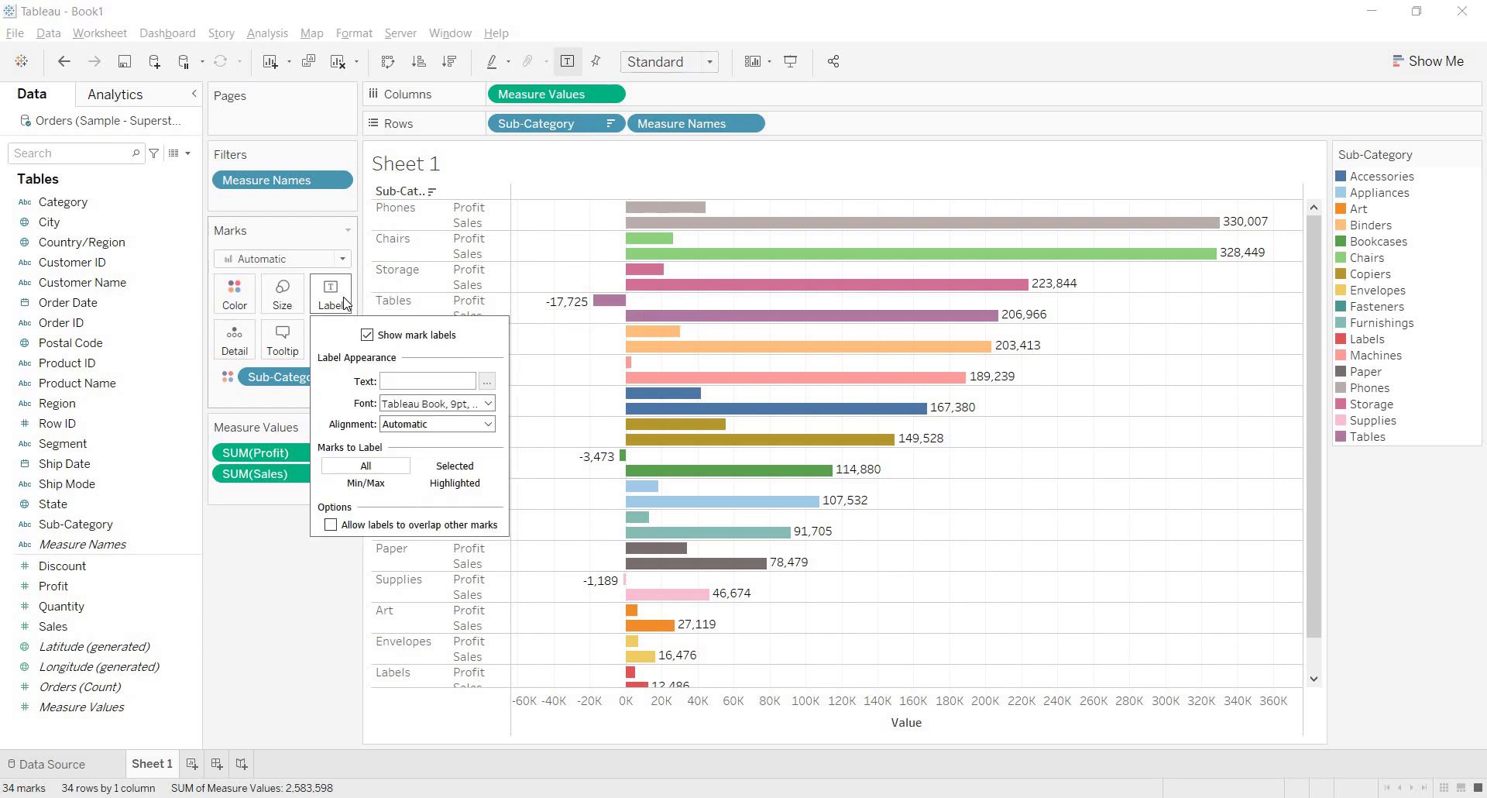
pyautogui.click(489, 404)
pyautogui.click(425, 454)
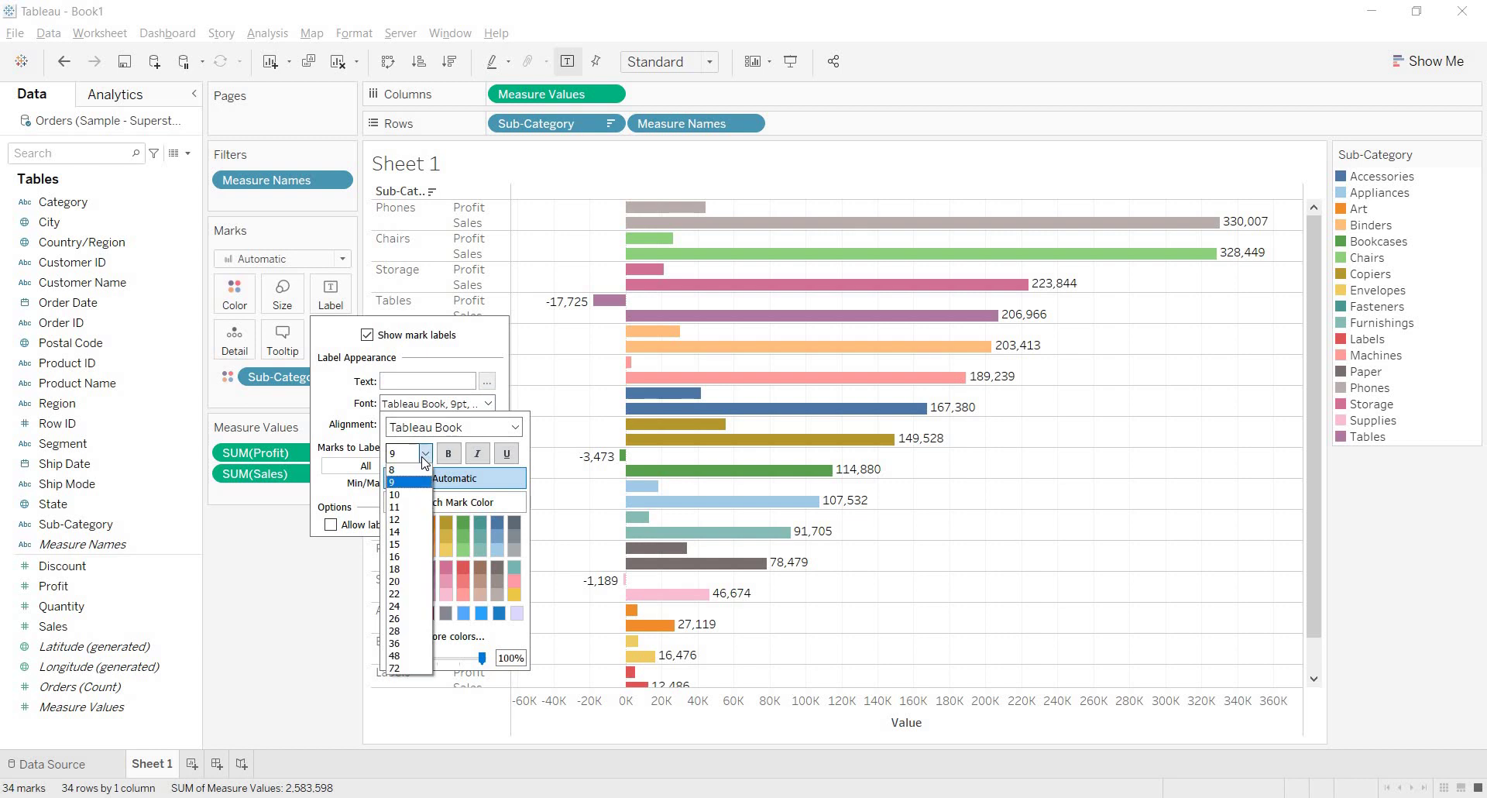
pyautogui.click(392, 469)
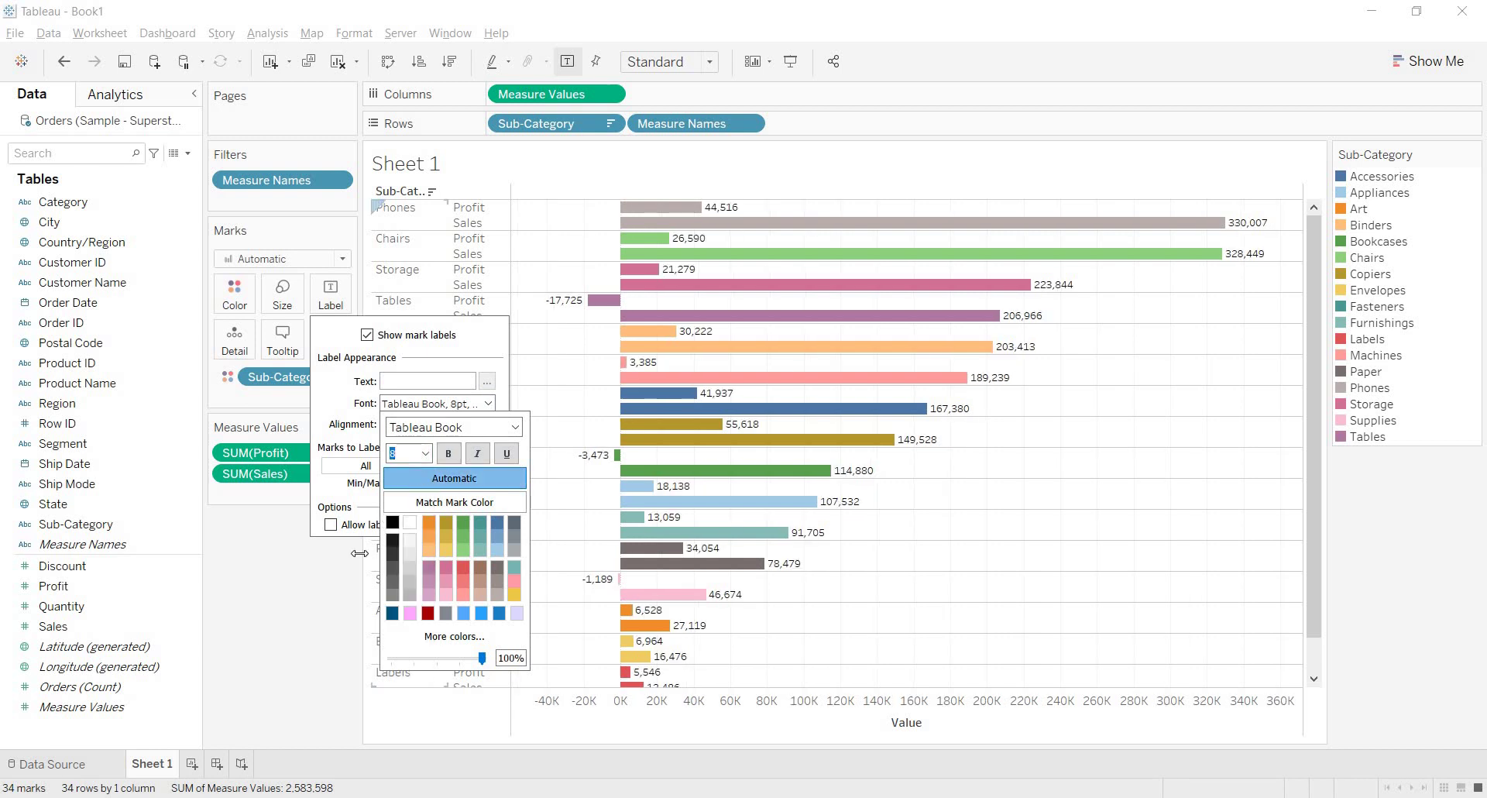
pyautogui.click(319, 583)
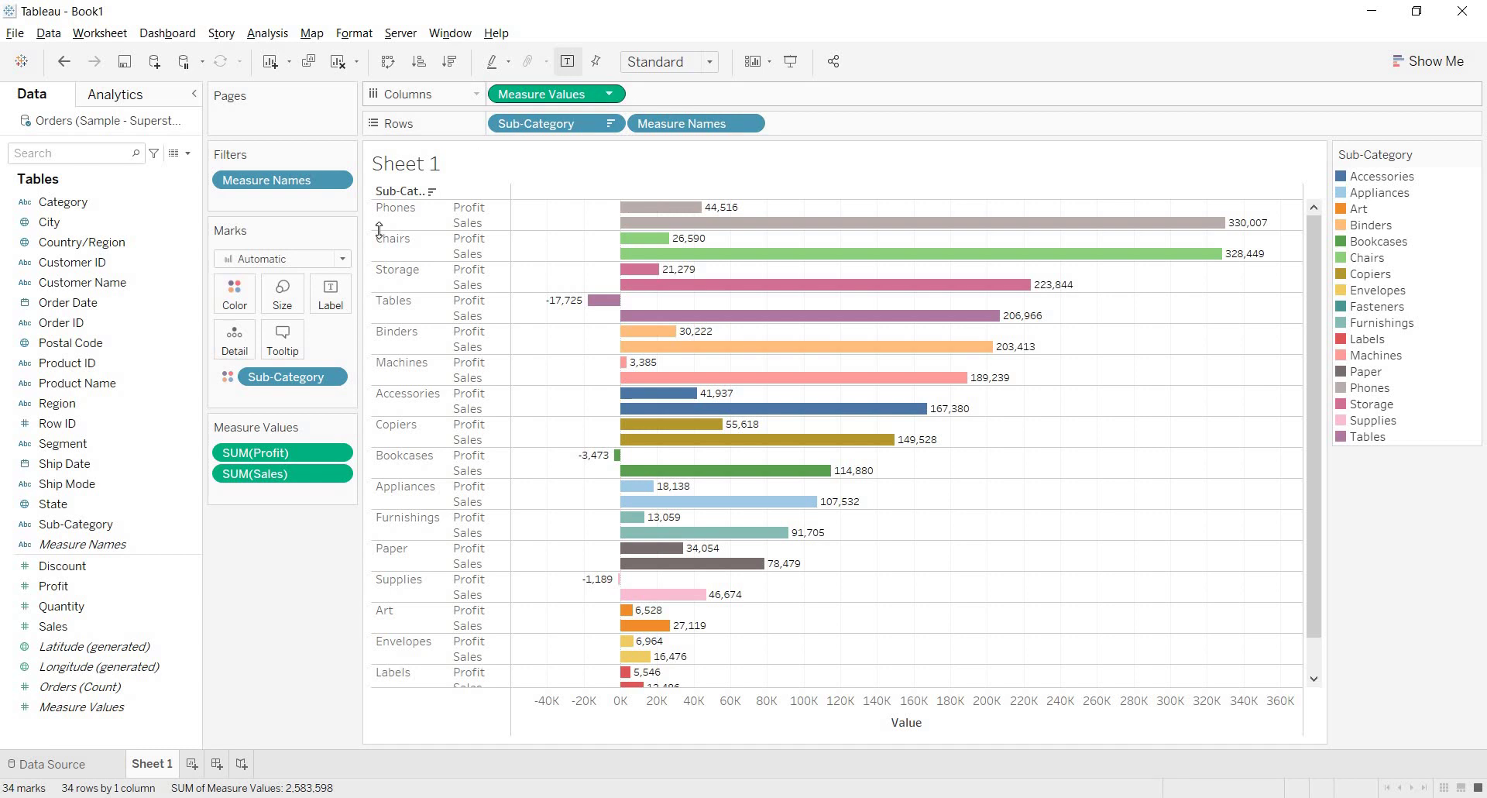
pyautogui.click(169, 504)
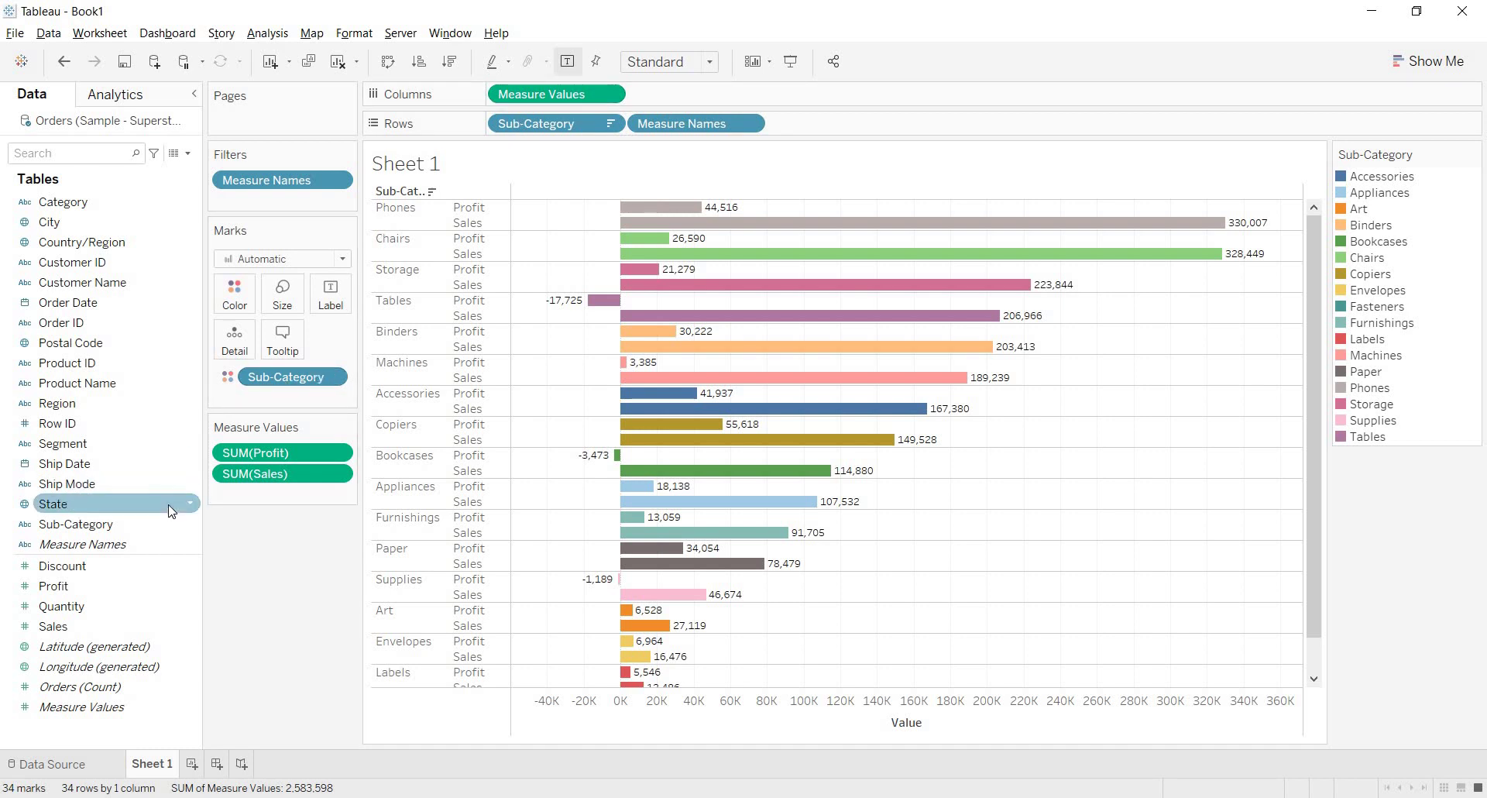
pyautogui.click(161, 544)
pyautogui.press('Up')
pyautogui.press('Up')
pyautogui.press('Up')
pyautogui.press('Up')
pyautogui.press('Up')
pyautogui.press('Up')
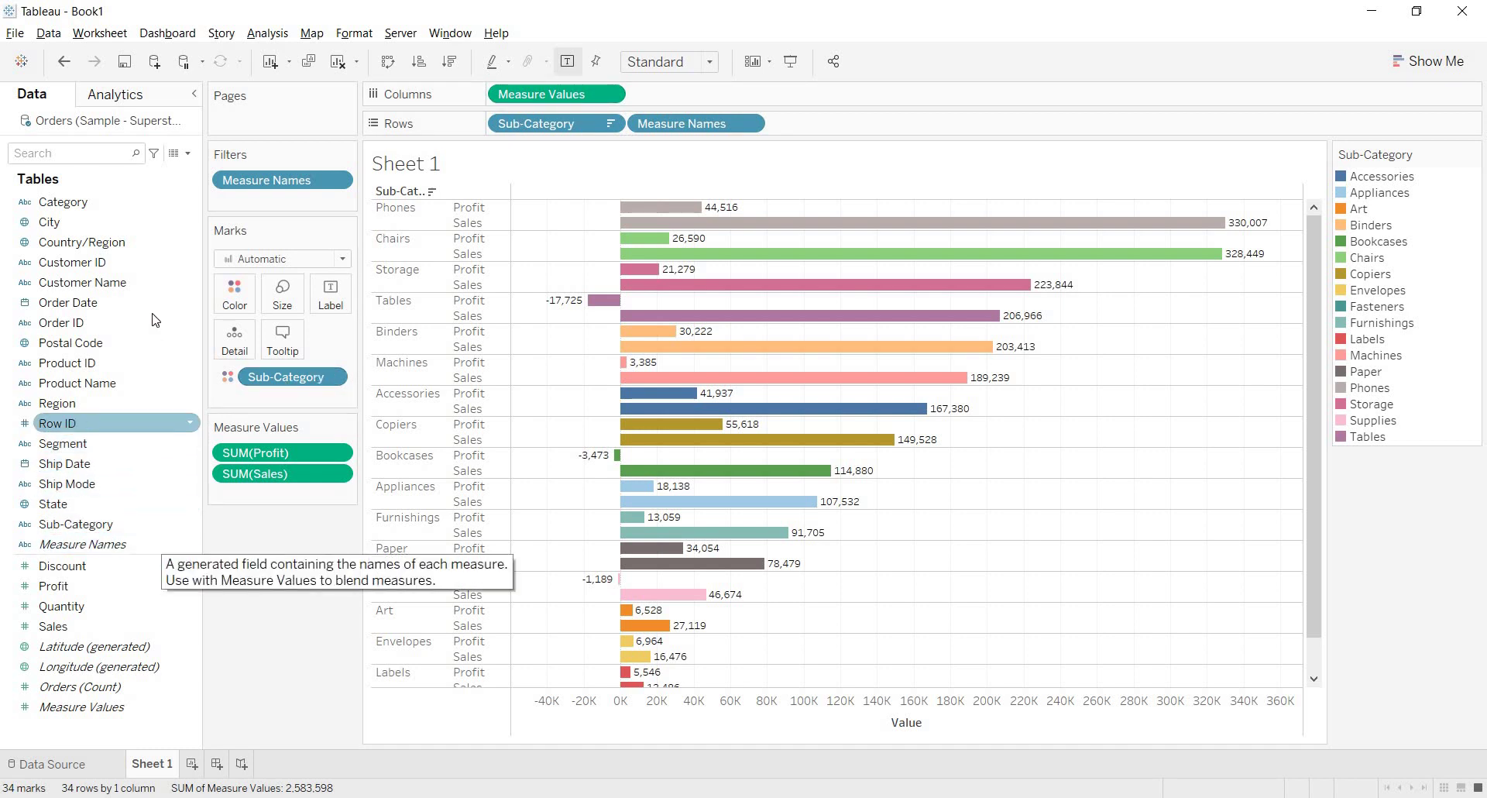
pyautogui.press('Up')
pyautogui.press('Up')
pyautogui.press('Up')
pyautogui.press('Up')
pyautogui.press('Up')
pyautogui.press('Down')
pyautogui.press('Down')
pyautogui.press('Down')
pyautogui.press('Down')
pyautogui.press('Down')
pyautogui.press('Down')
pyautogui.press('Down')
pyautogui.press('Down')
pyautogui.press('Down')
pyautogui.press('Down')
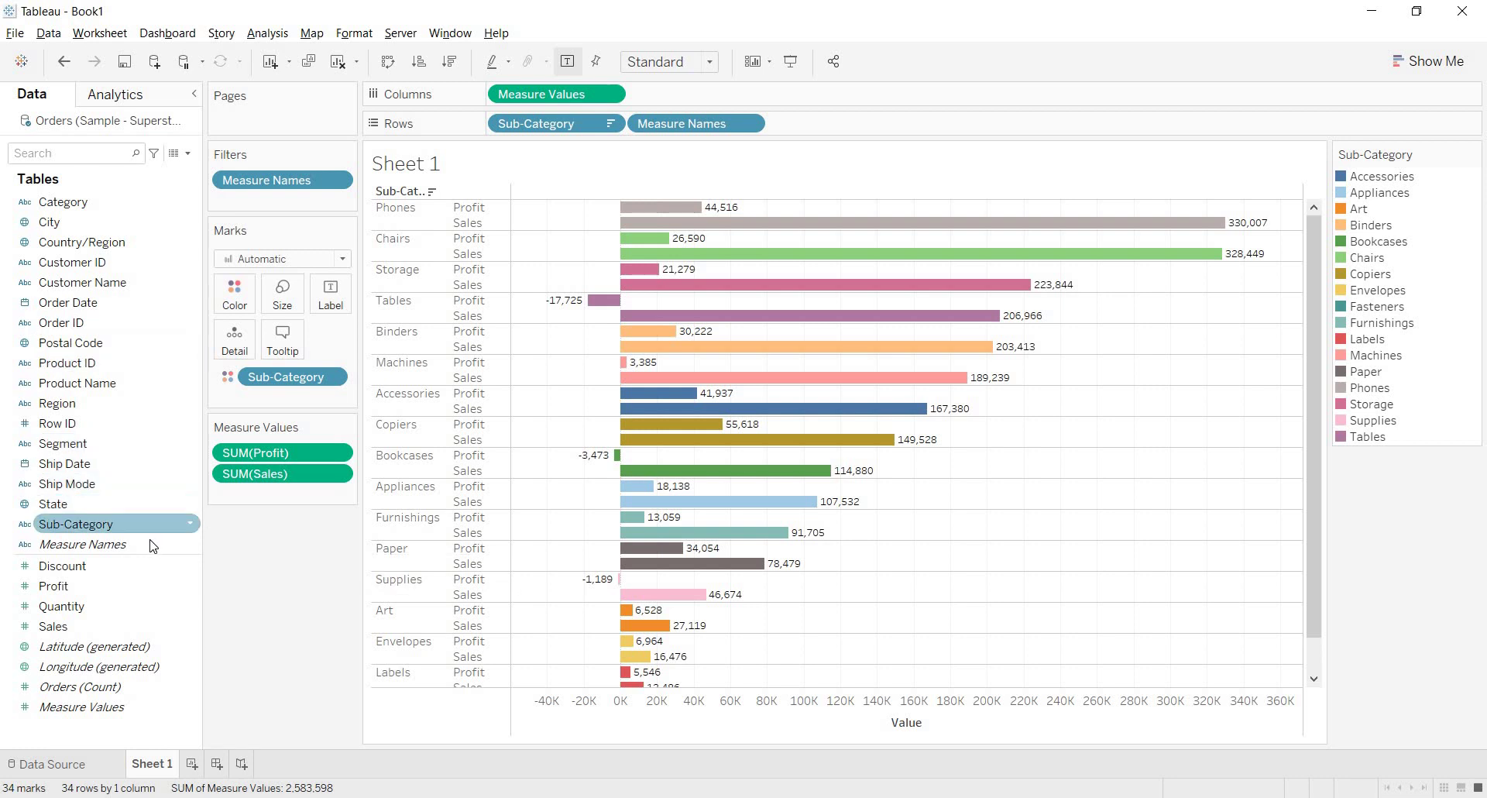
pyautogui.press('Down')
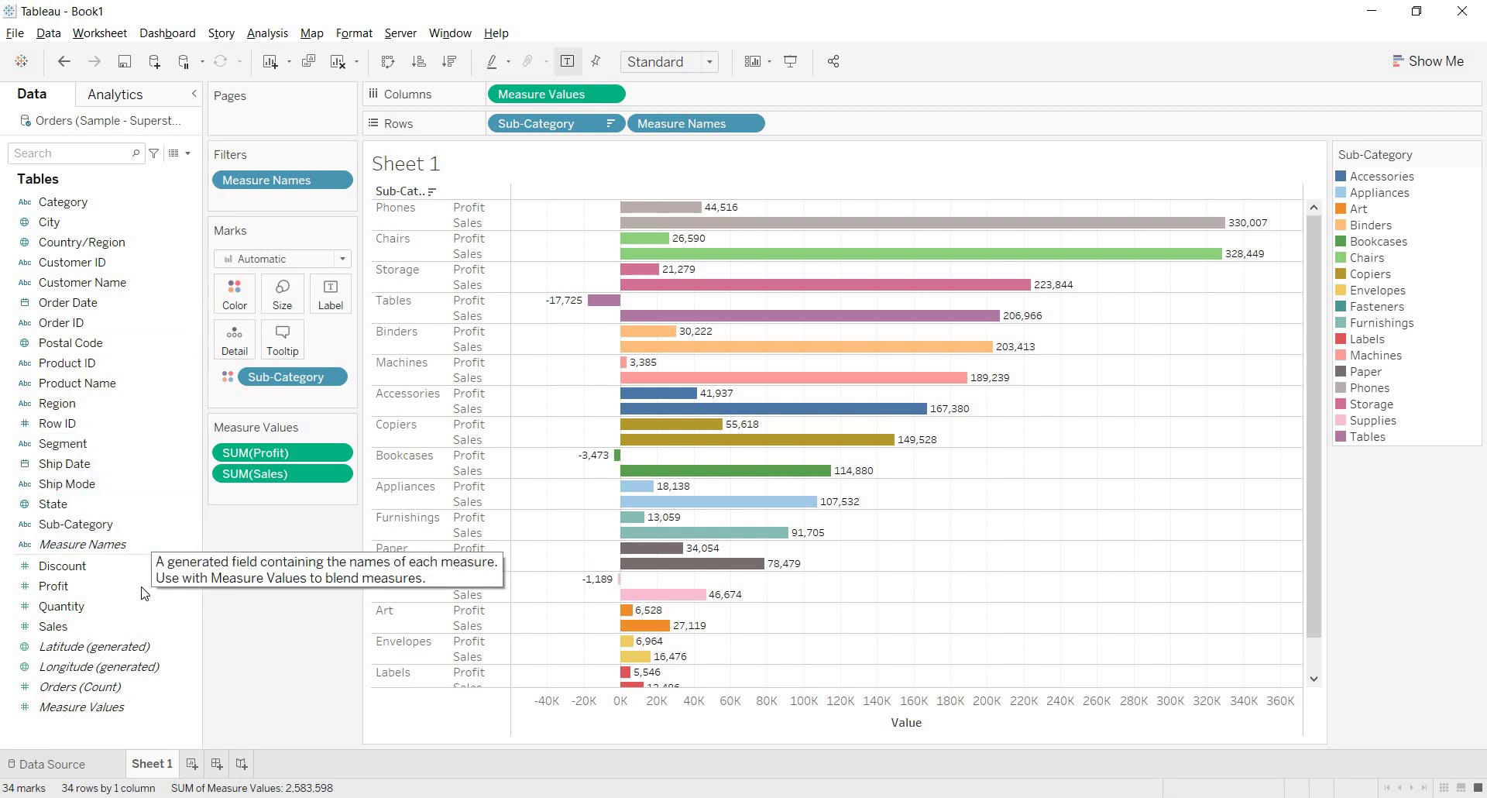
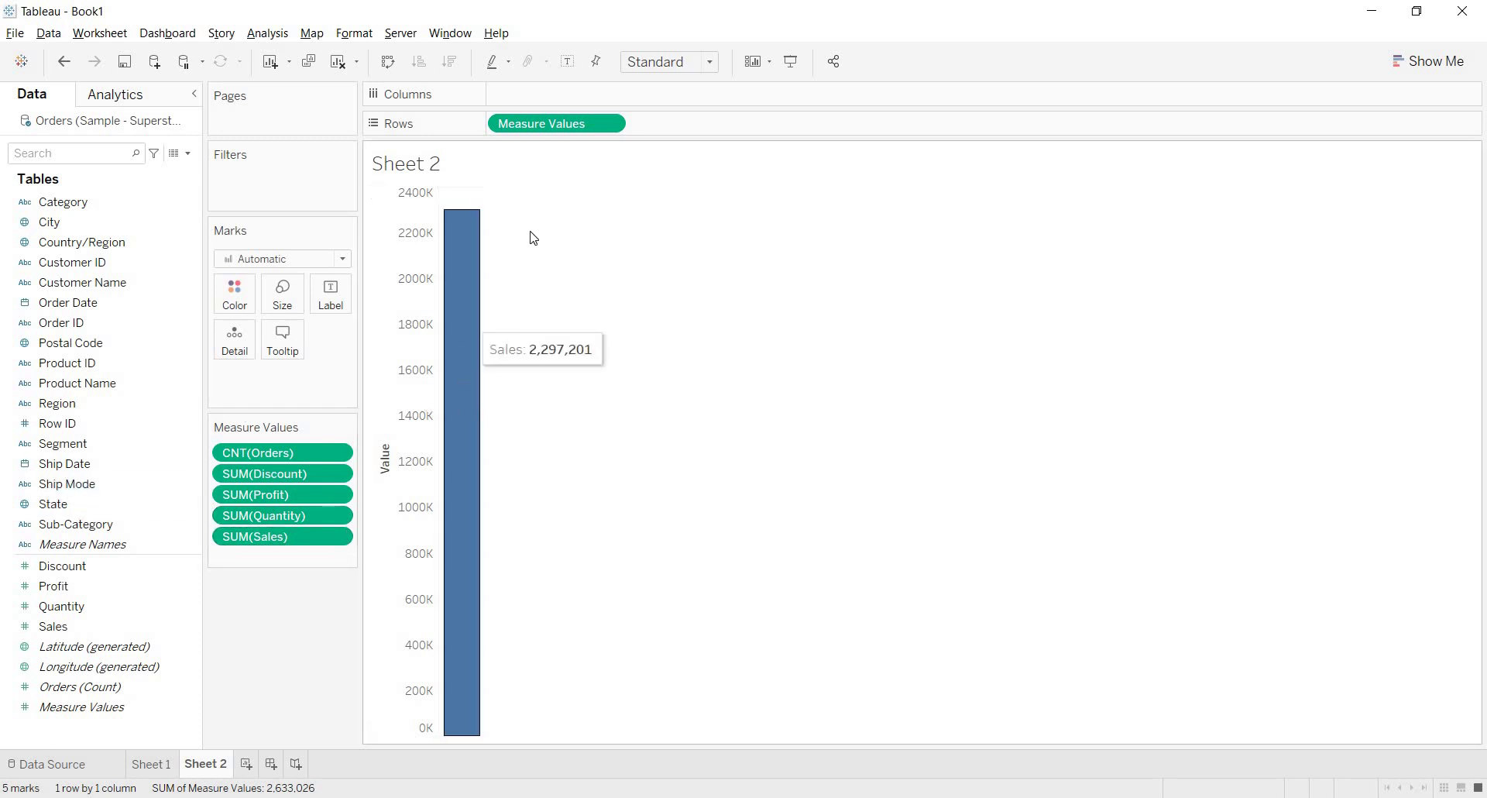
# Show mark labels on the Sheet 2 bar and split it by measure with Measure Names on Columns.
pyautogui.click(568, 61)
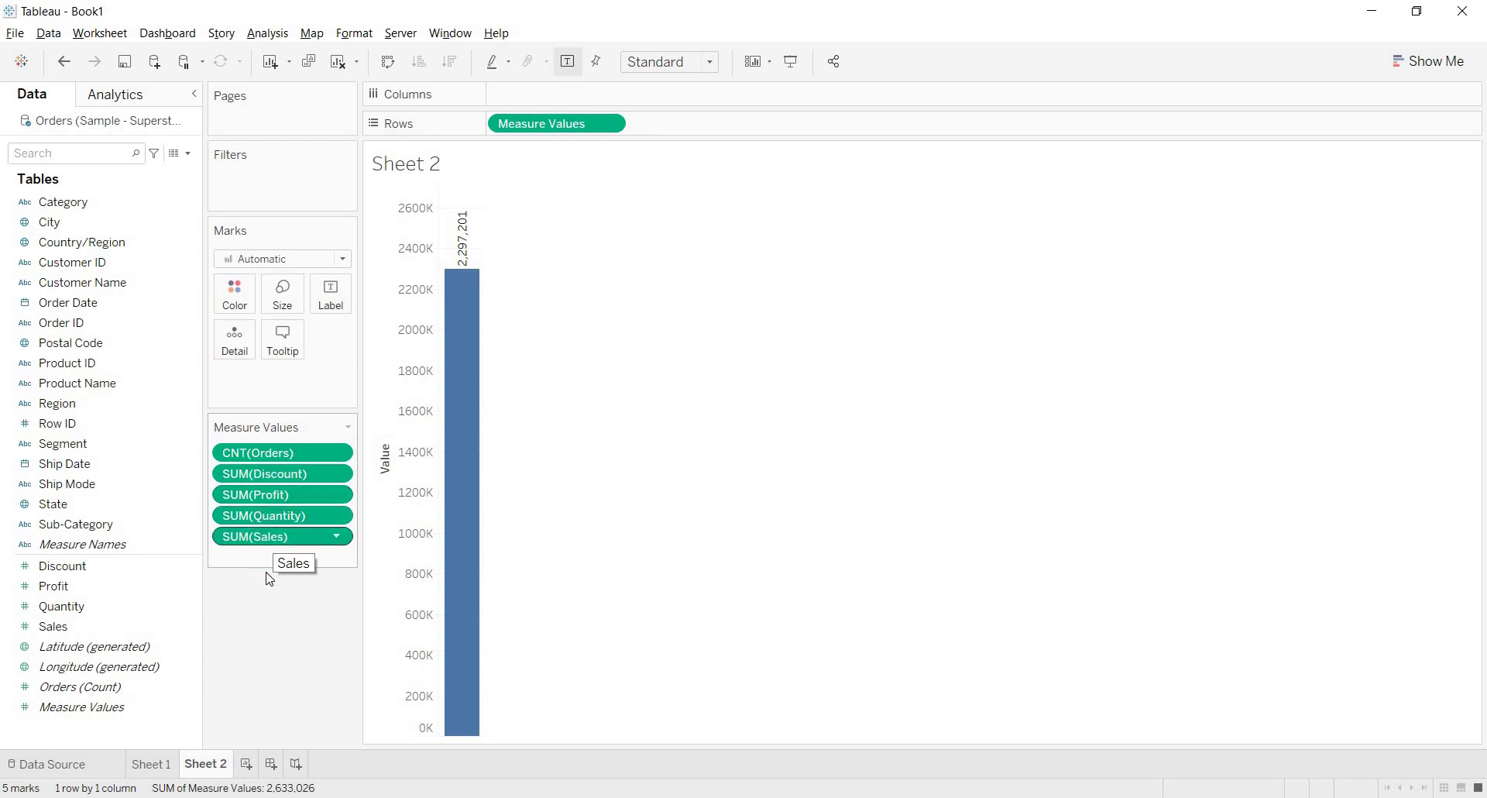
pyautogui.click(148, 540)
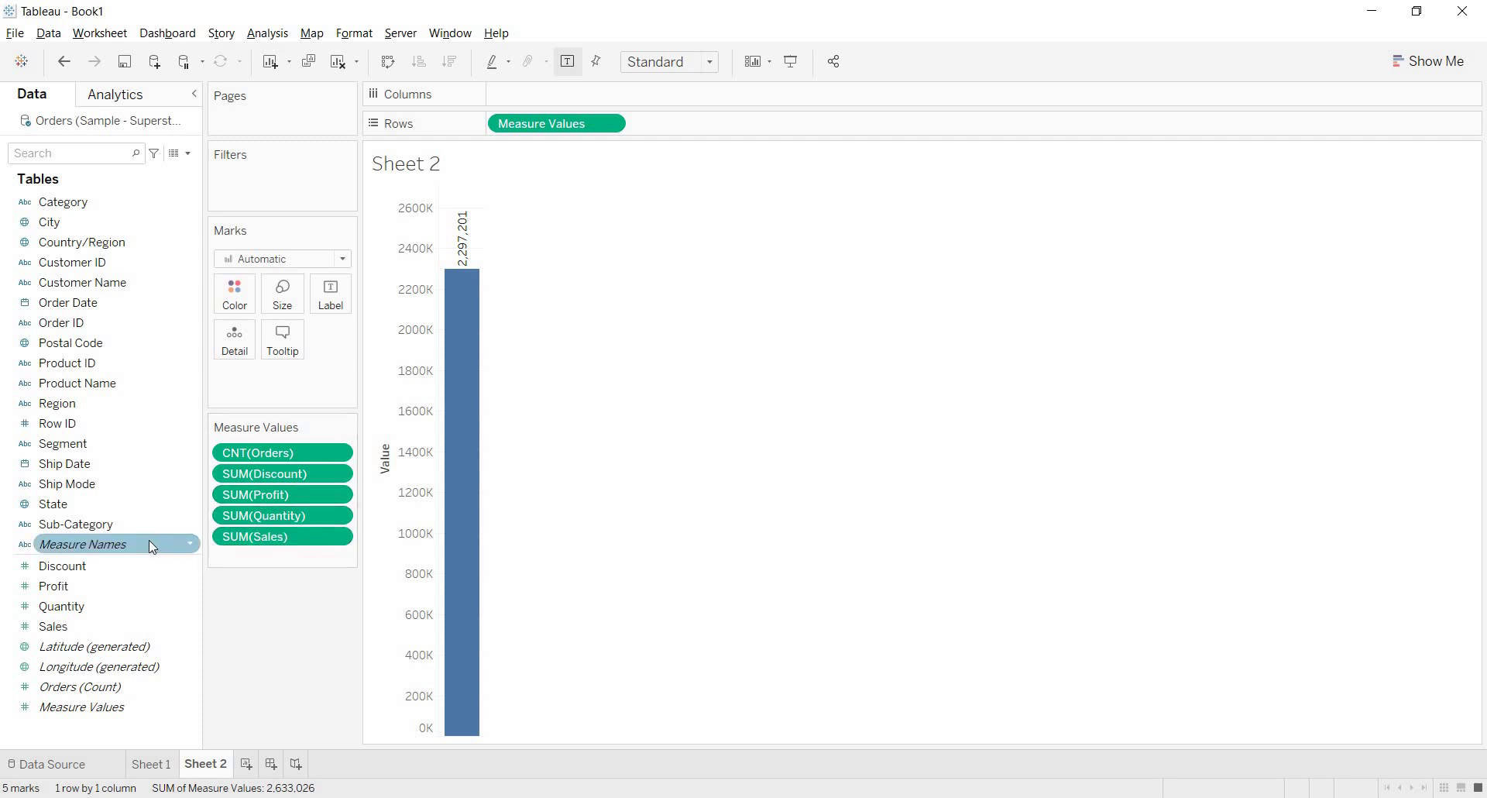
pyautogui.moveTo(149, 540); pyautogui.dragTo(576, 96)
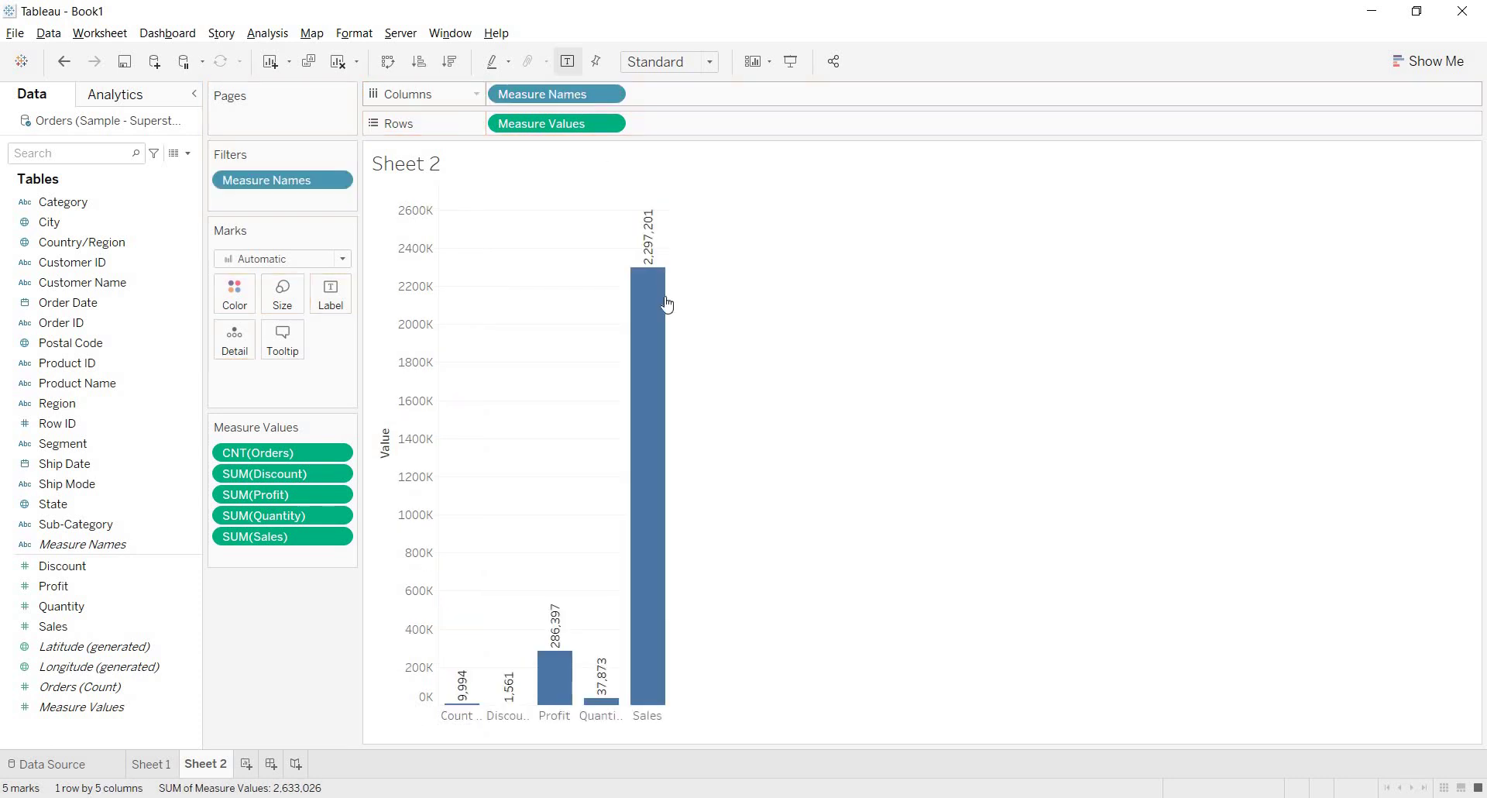
pyautogui.moveTo(668, 346)
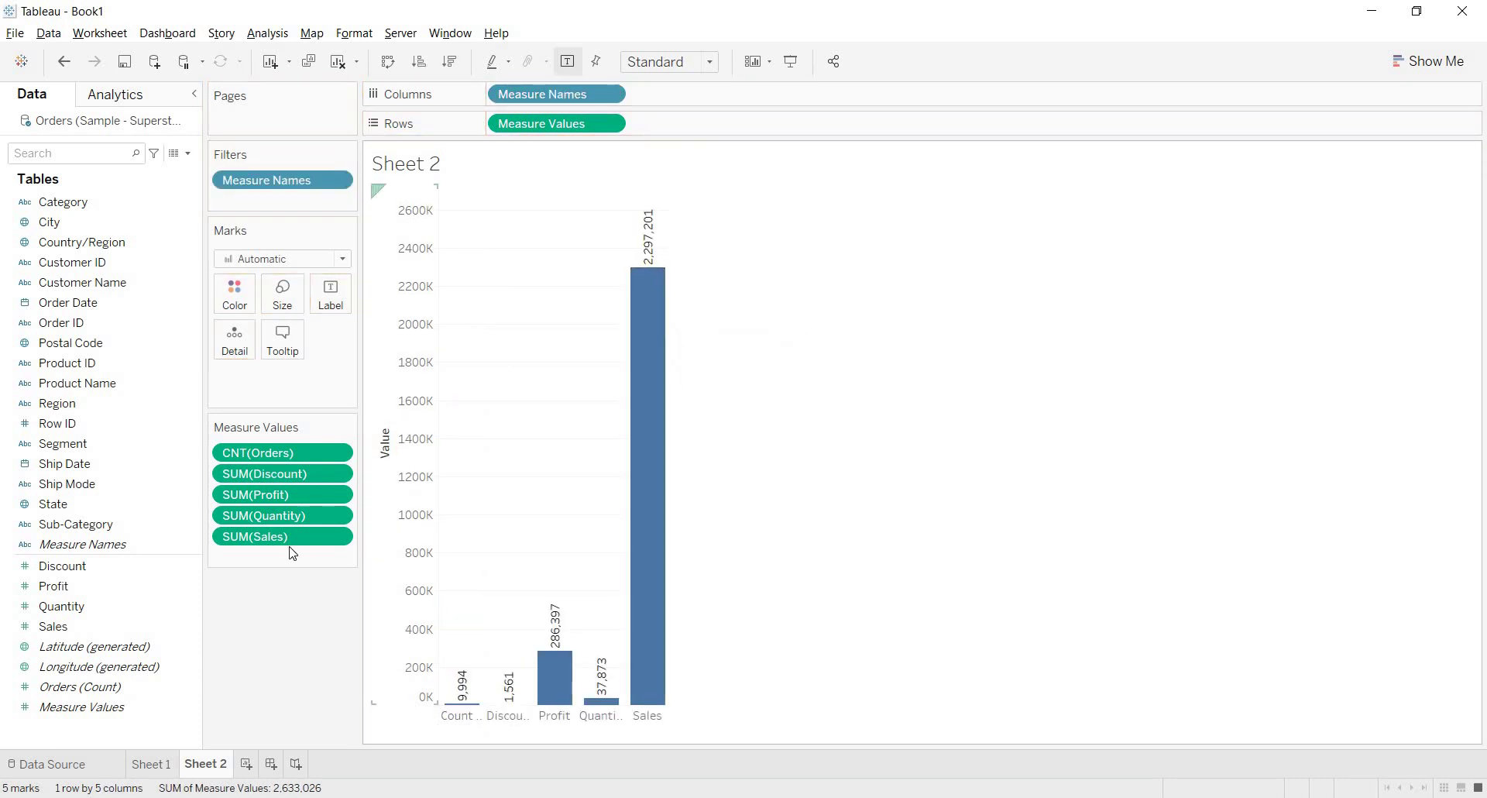
pyautogui.moveTo(293, 536); pyautogui.dragTo(538, 652)
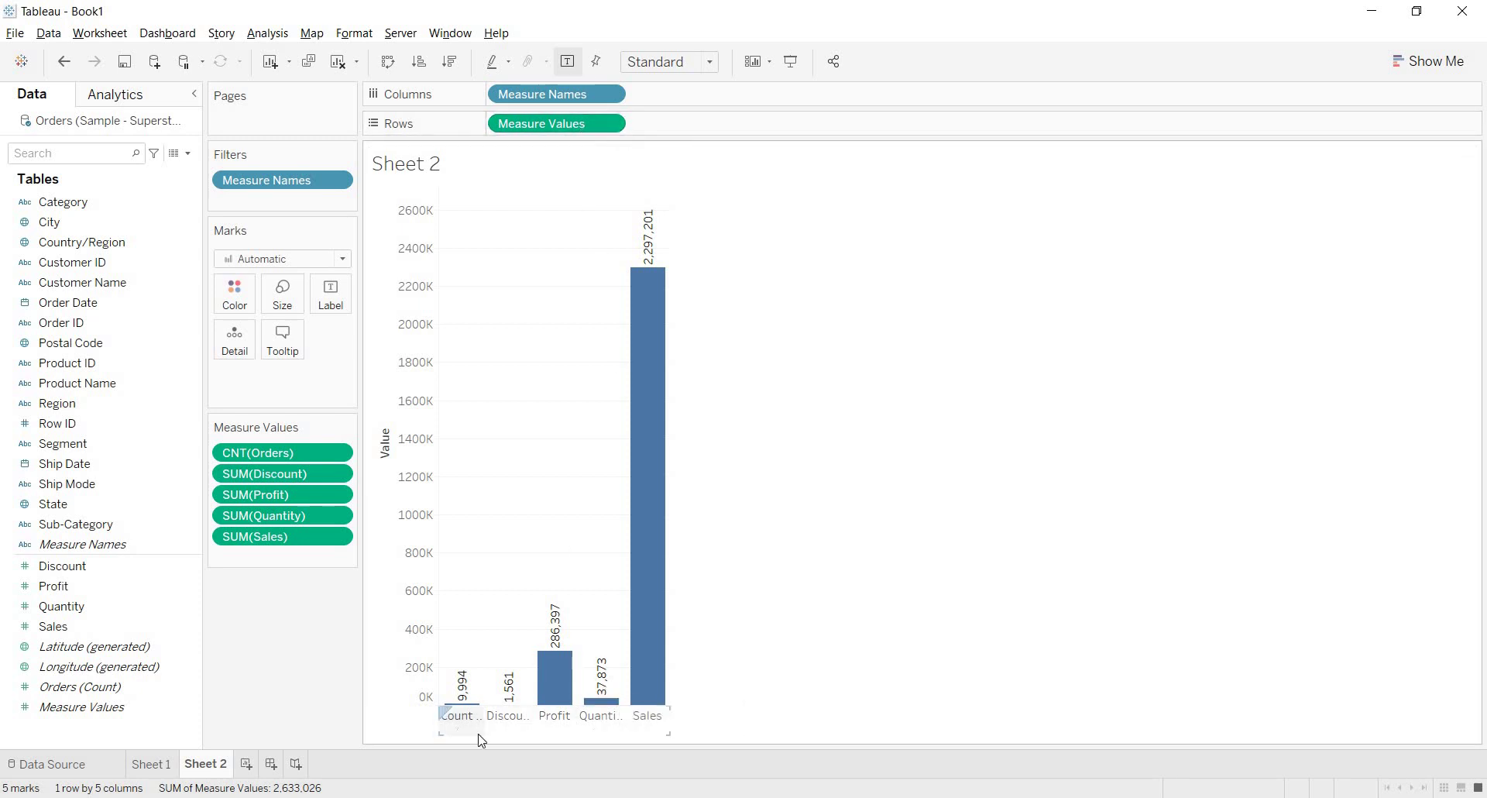
pyautogui.moveTo(651, 652)
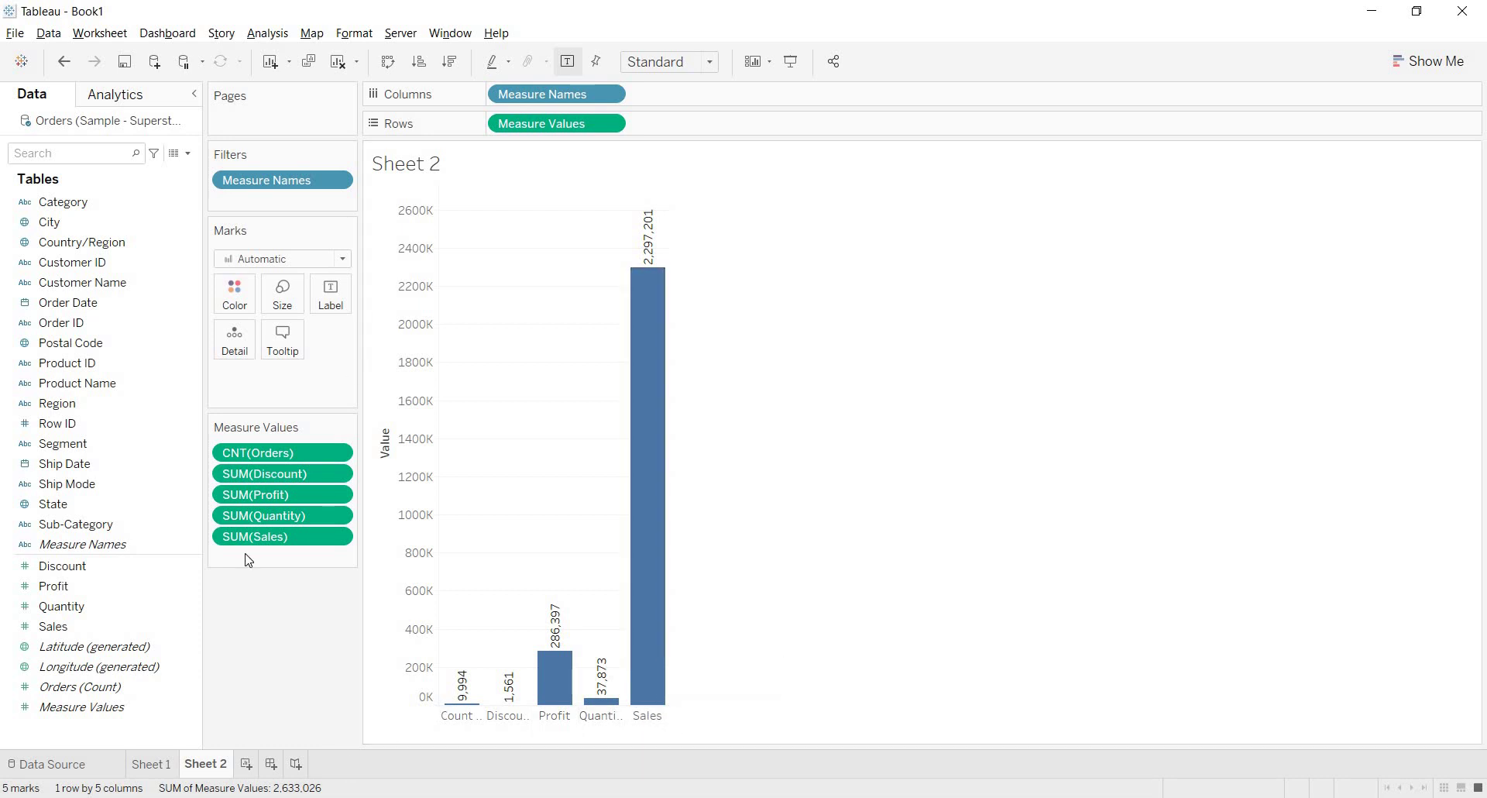
# Create a horizontal bar chart of all measures on a new worksheet, with Measure Names on Rows and Measure Values on Columns.
pyautogui.click(246, 764)
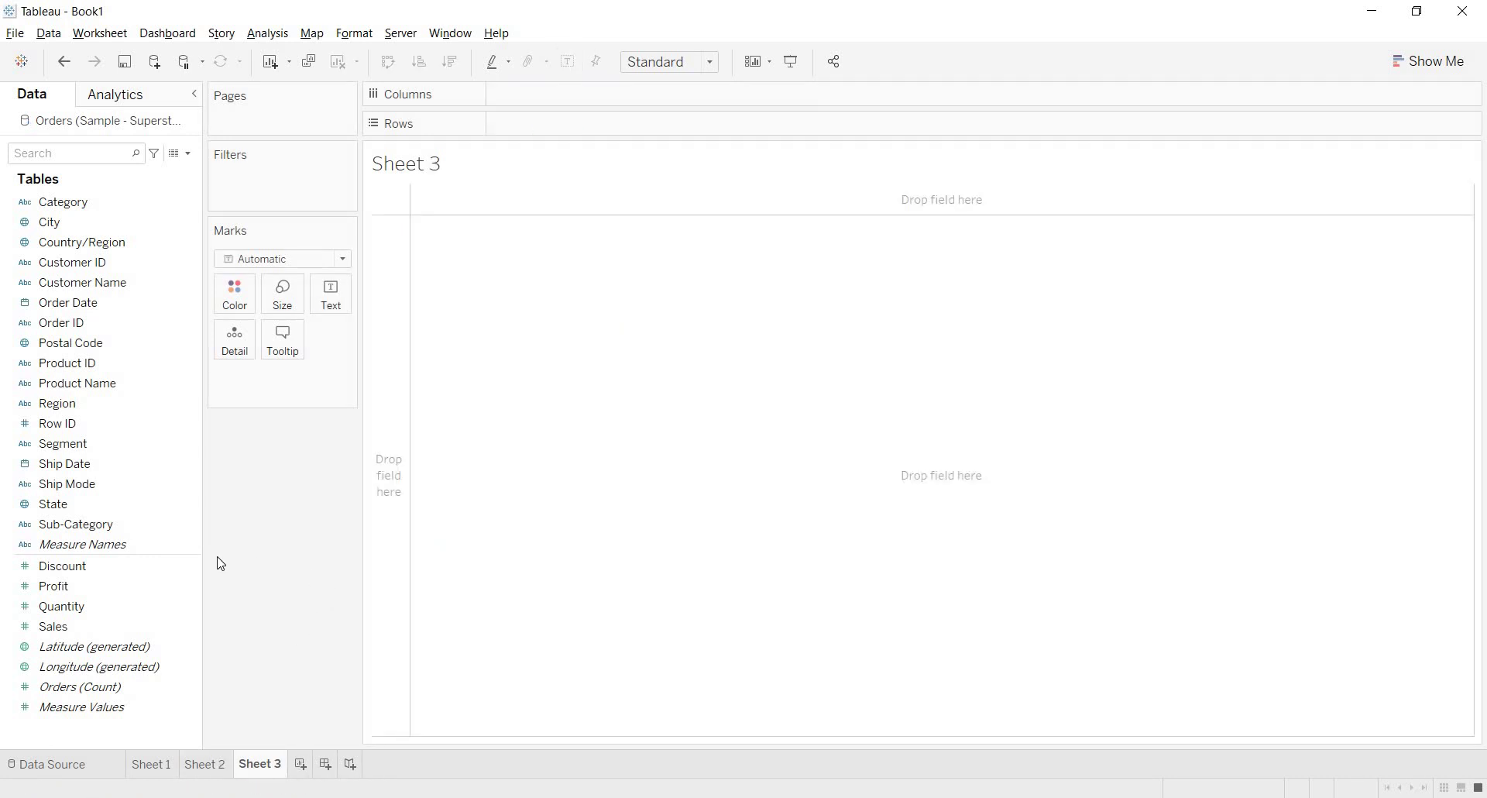
pyautogui.click(147, 549)
pyautogui.moveTo(143, 545)
pyautogui.mouseDown()
pyautogui.moveTo(425, 478)
pyautogui.moveTo(524, 339)
pyautogui.moveTo(618, 139)
pyautogui.moveTo(609, 127)
pyautogui.mouseUp()
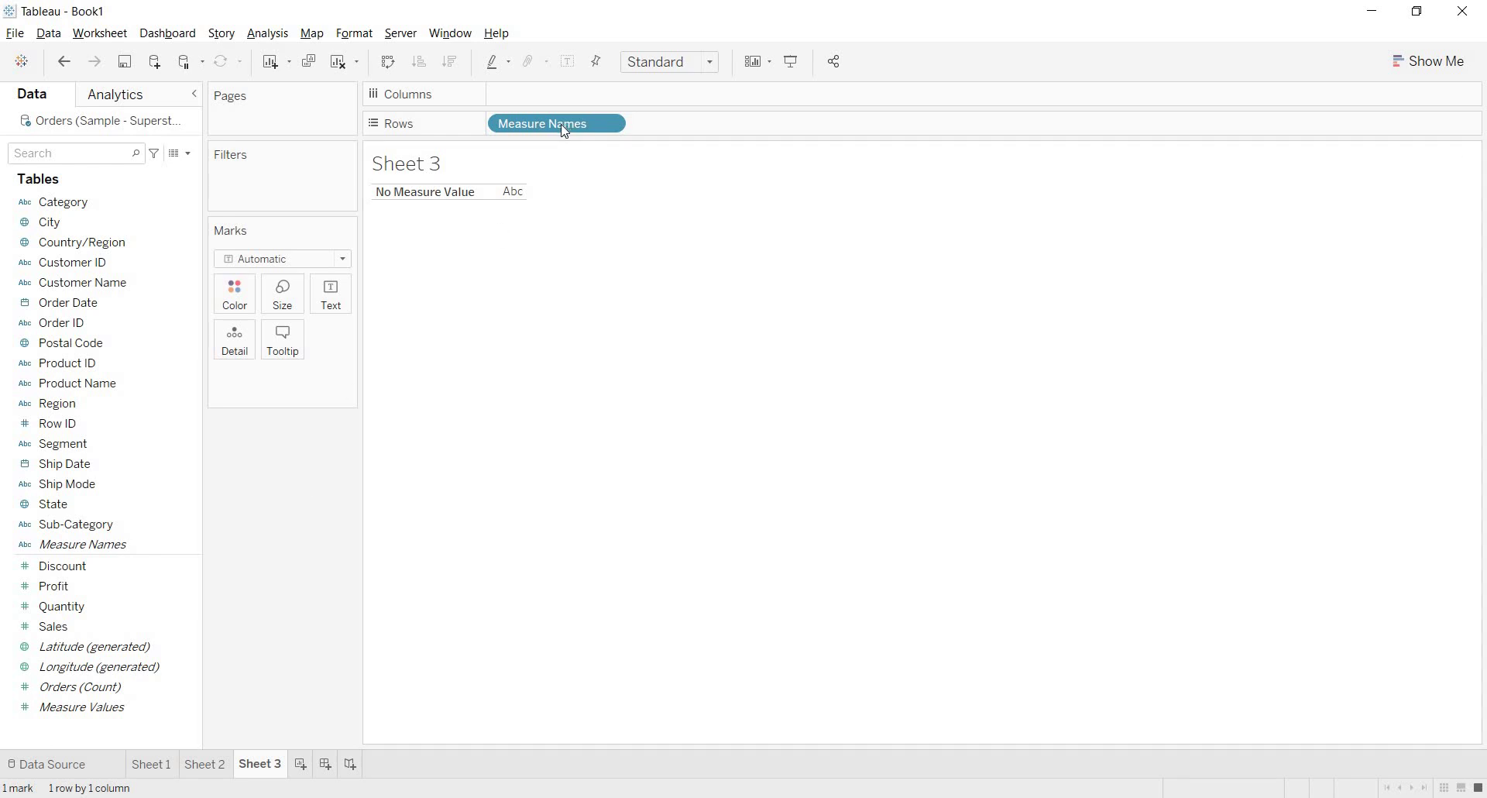
pyautogui.click(134, 689)
pyautogui.moveTo(132, 710); pyautogui.dragTo(594, 92)
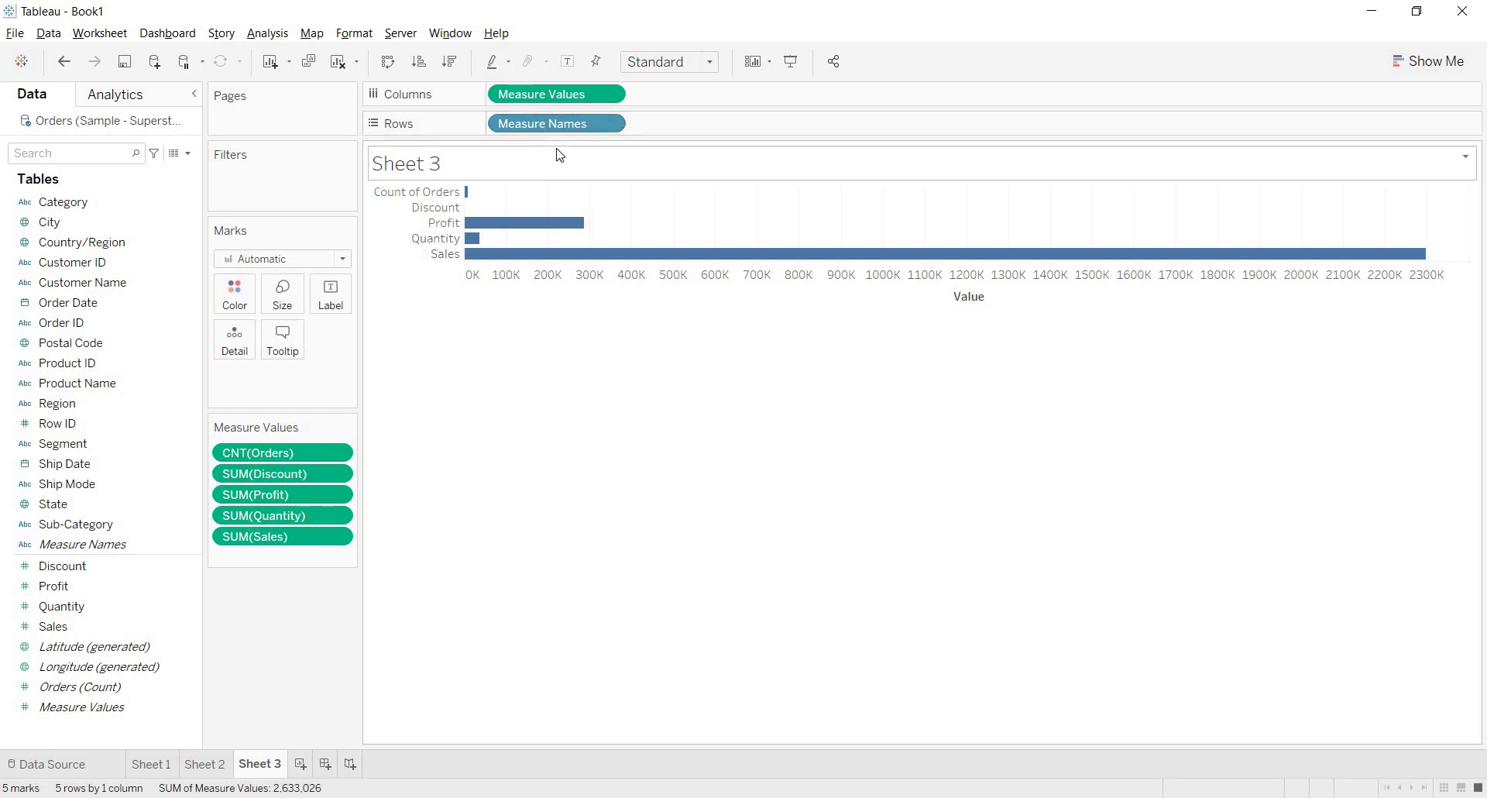
pyautogui.click(551, 124)
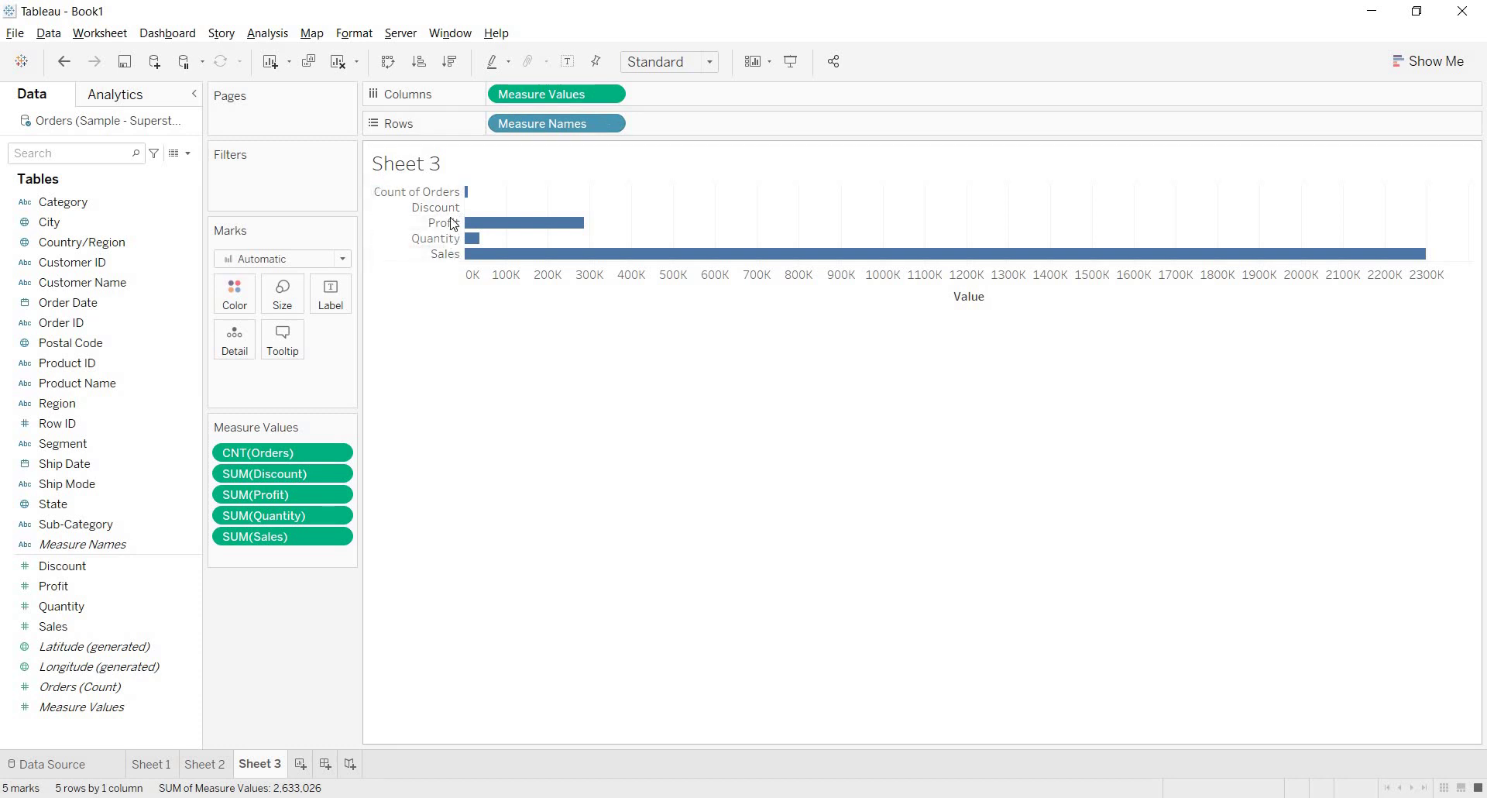
# Compare how Measure Names and Measure Values are arranged on the three worksheets, finishing on Sheet 1.
pyautogui.click(556, 95)
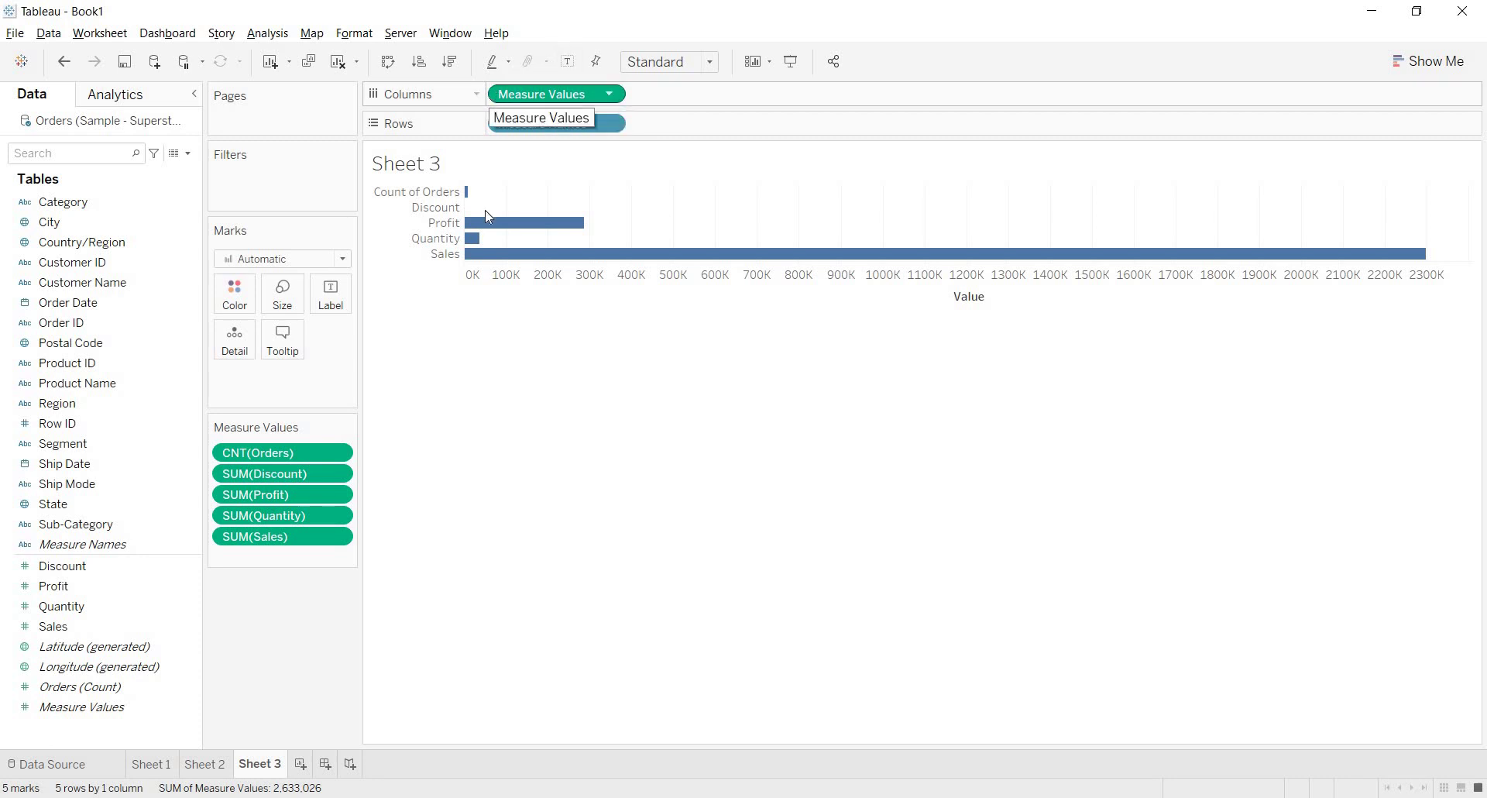
pyautogui.click(609, 567)
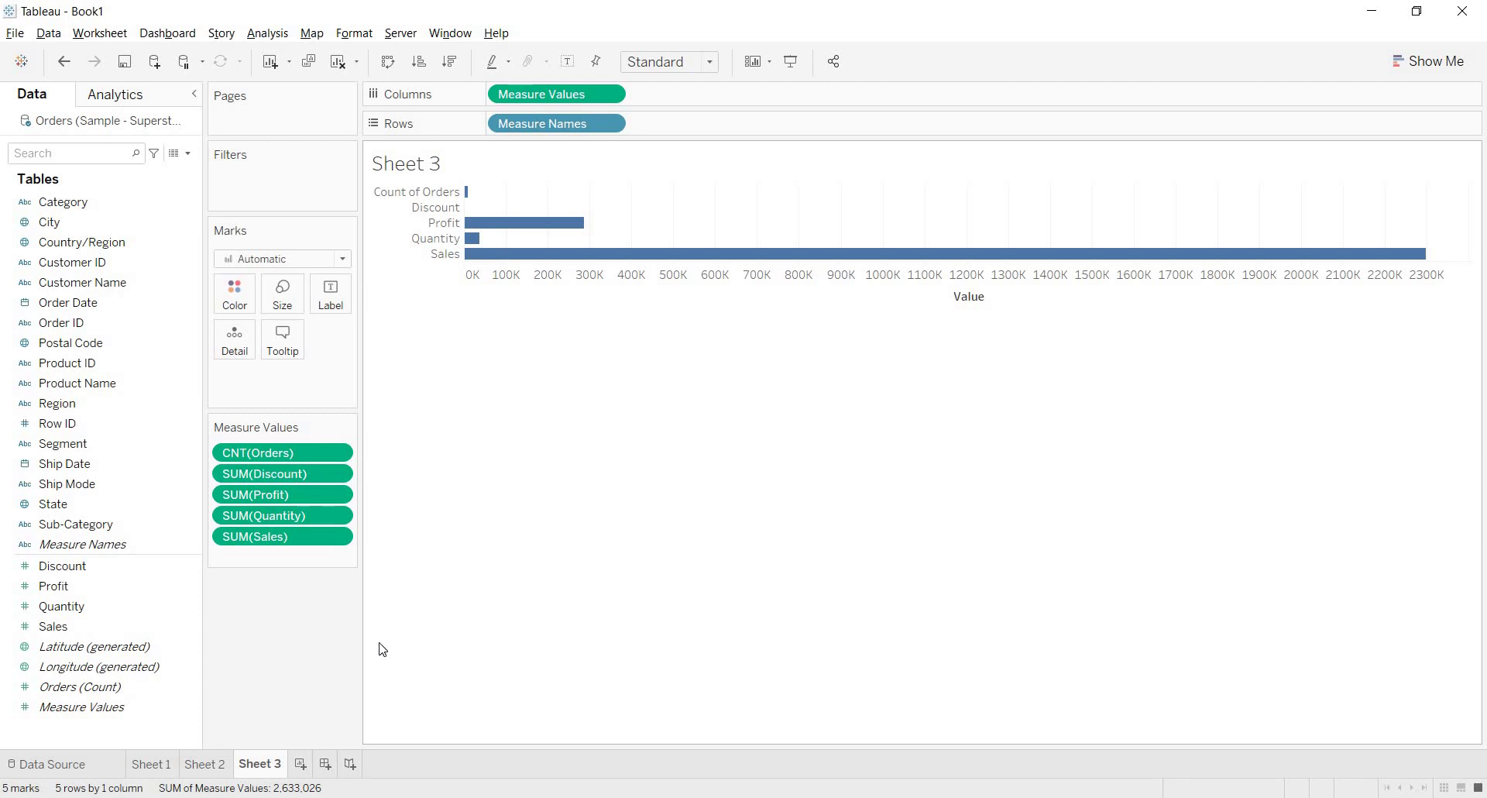
pyautogui.click(163, 769)
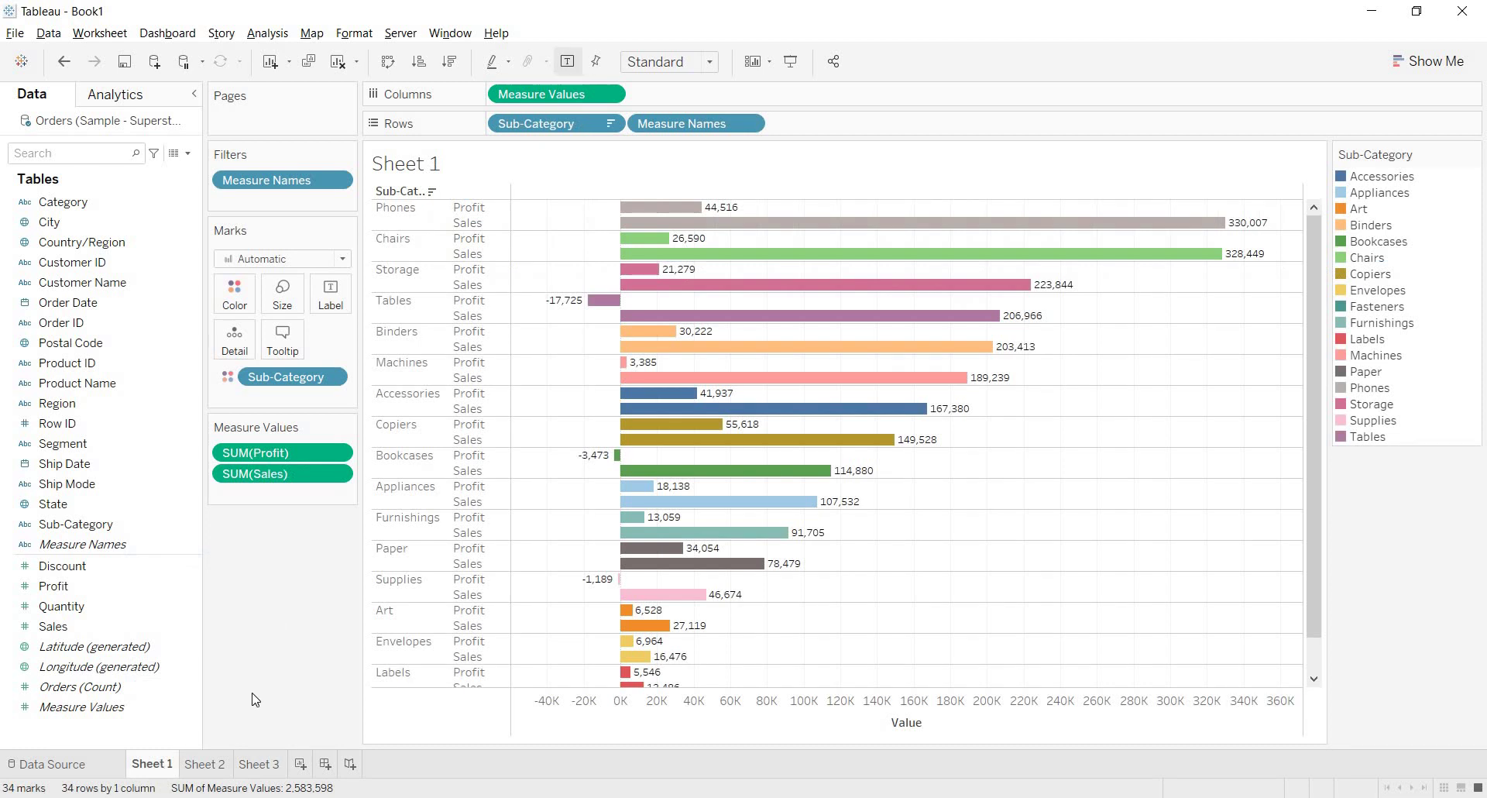
pyautogui.click(219, 768)
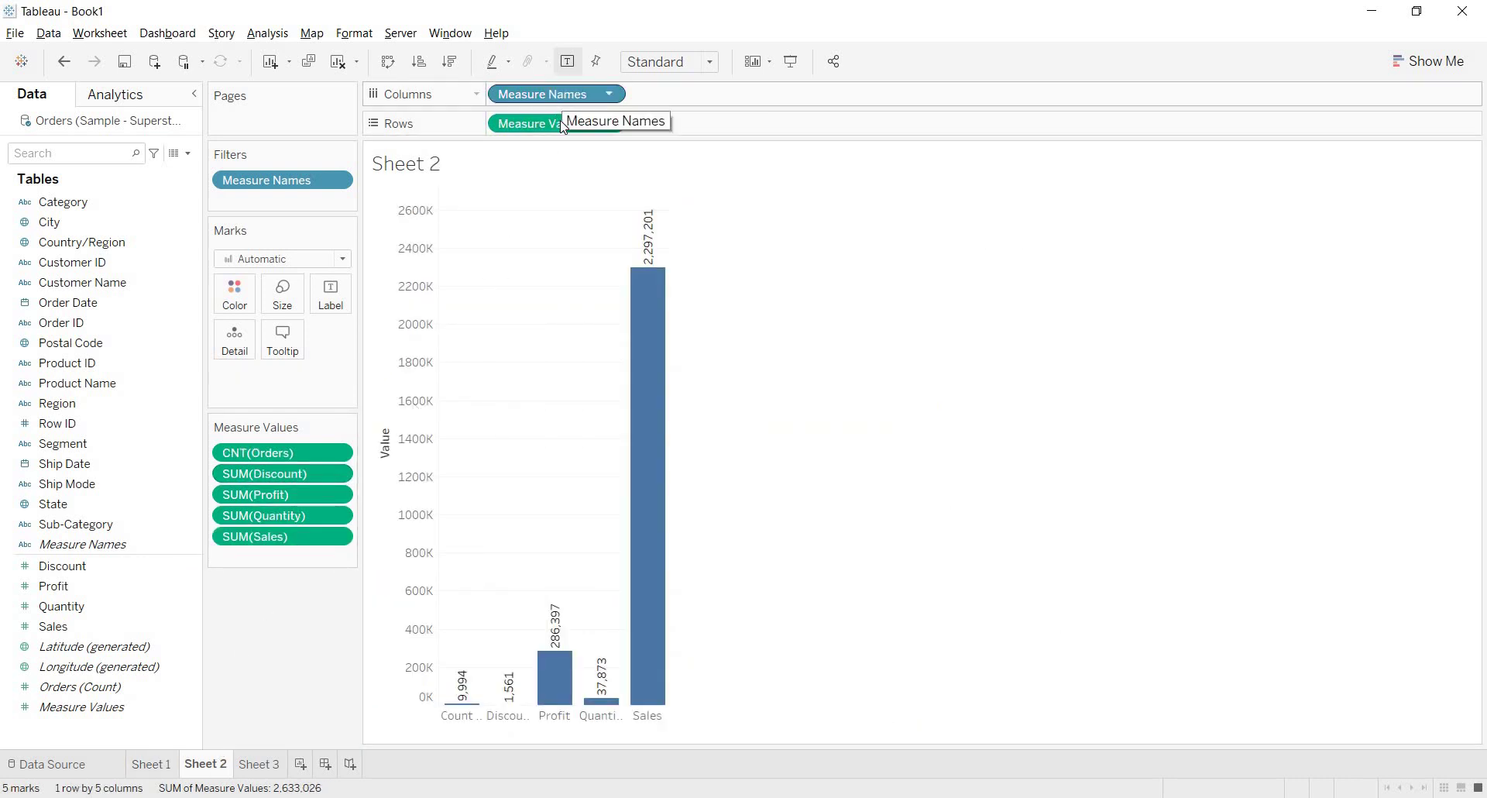
pyautogui.click(255, 536)
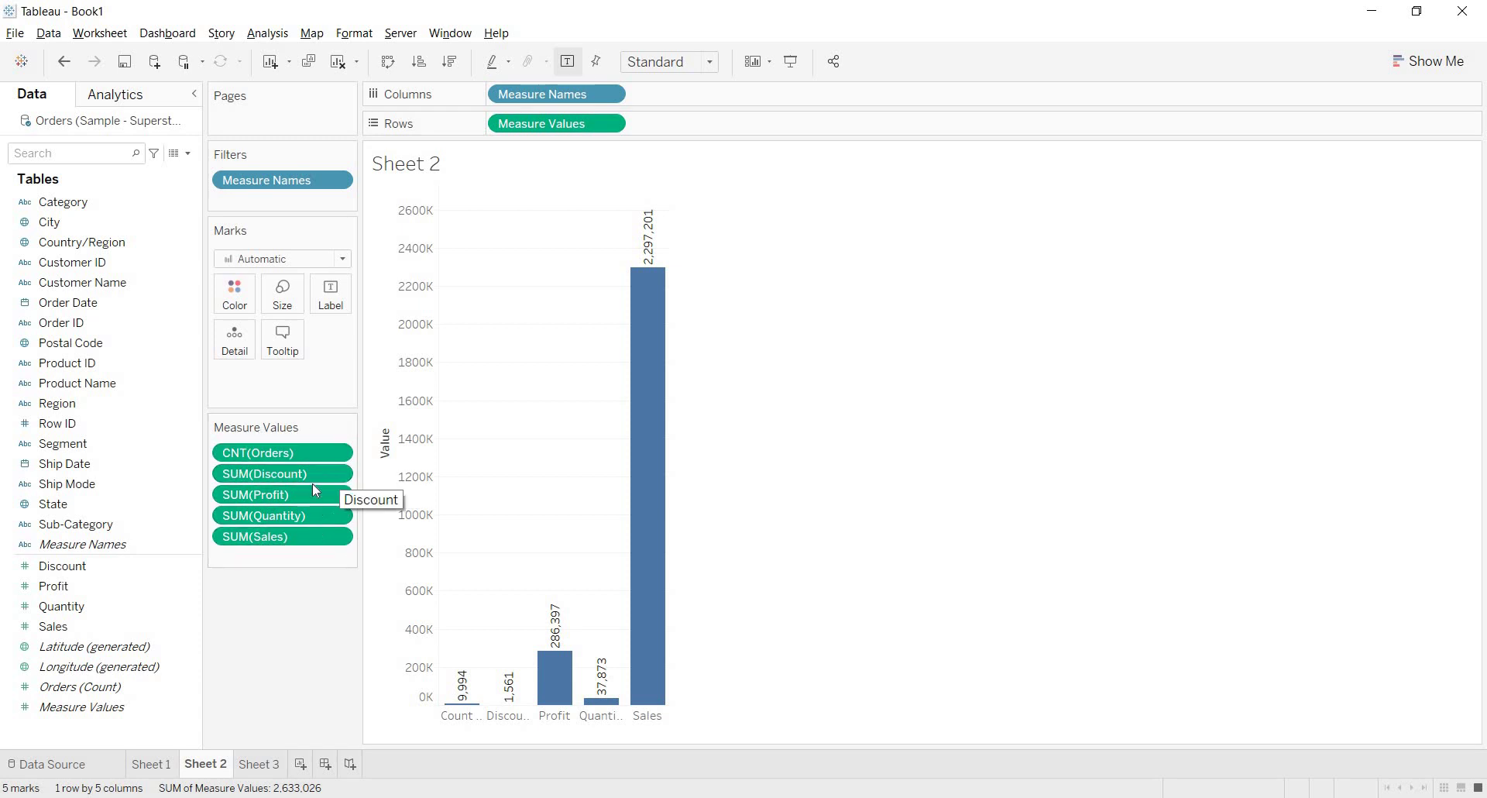
pyautogui.click(313, 492)
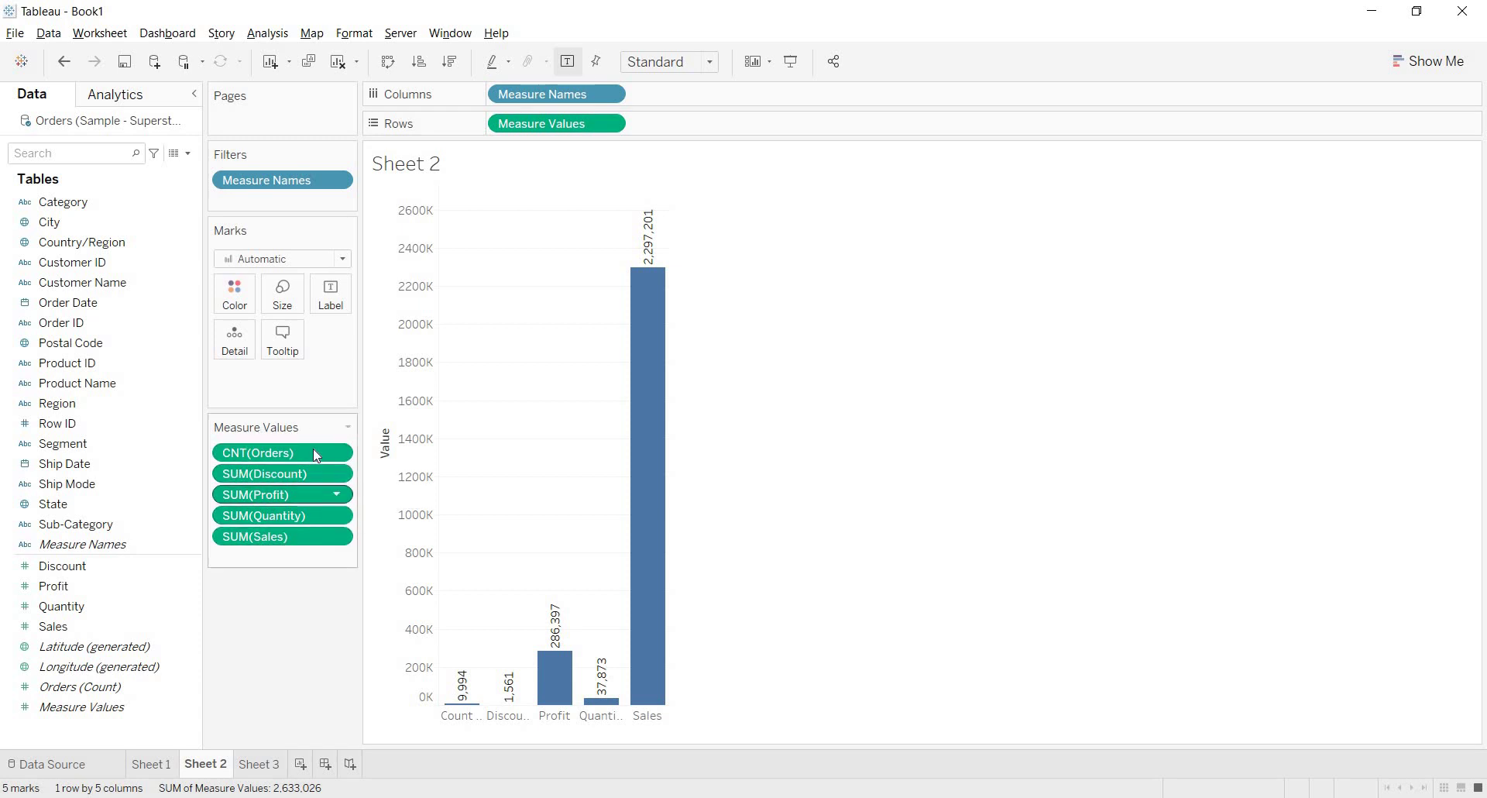
pyautogui.click(316, 539)
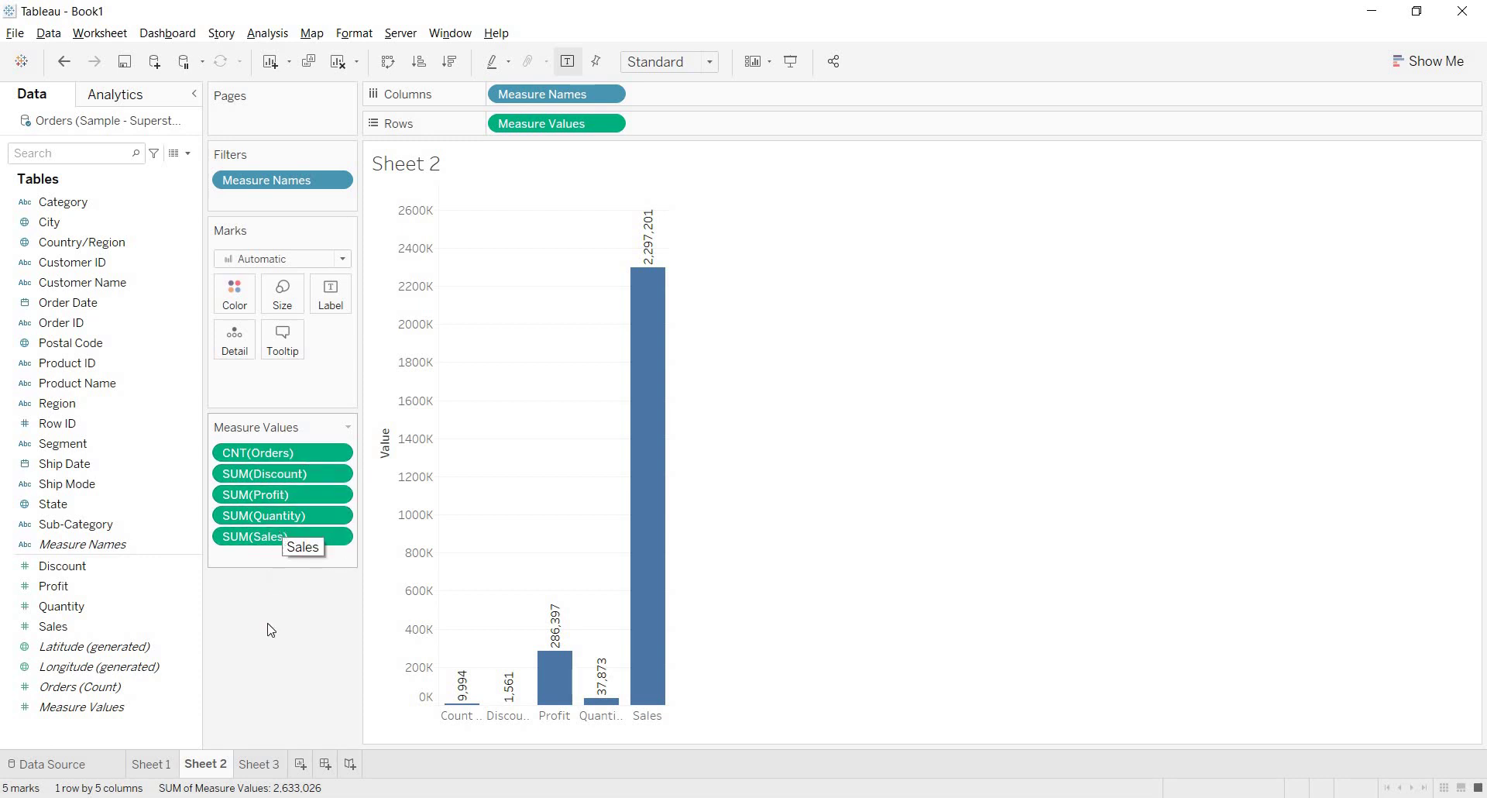
pyautogui.click(155, 765)
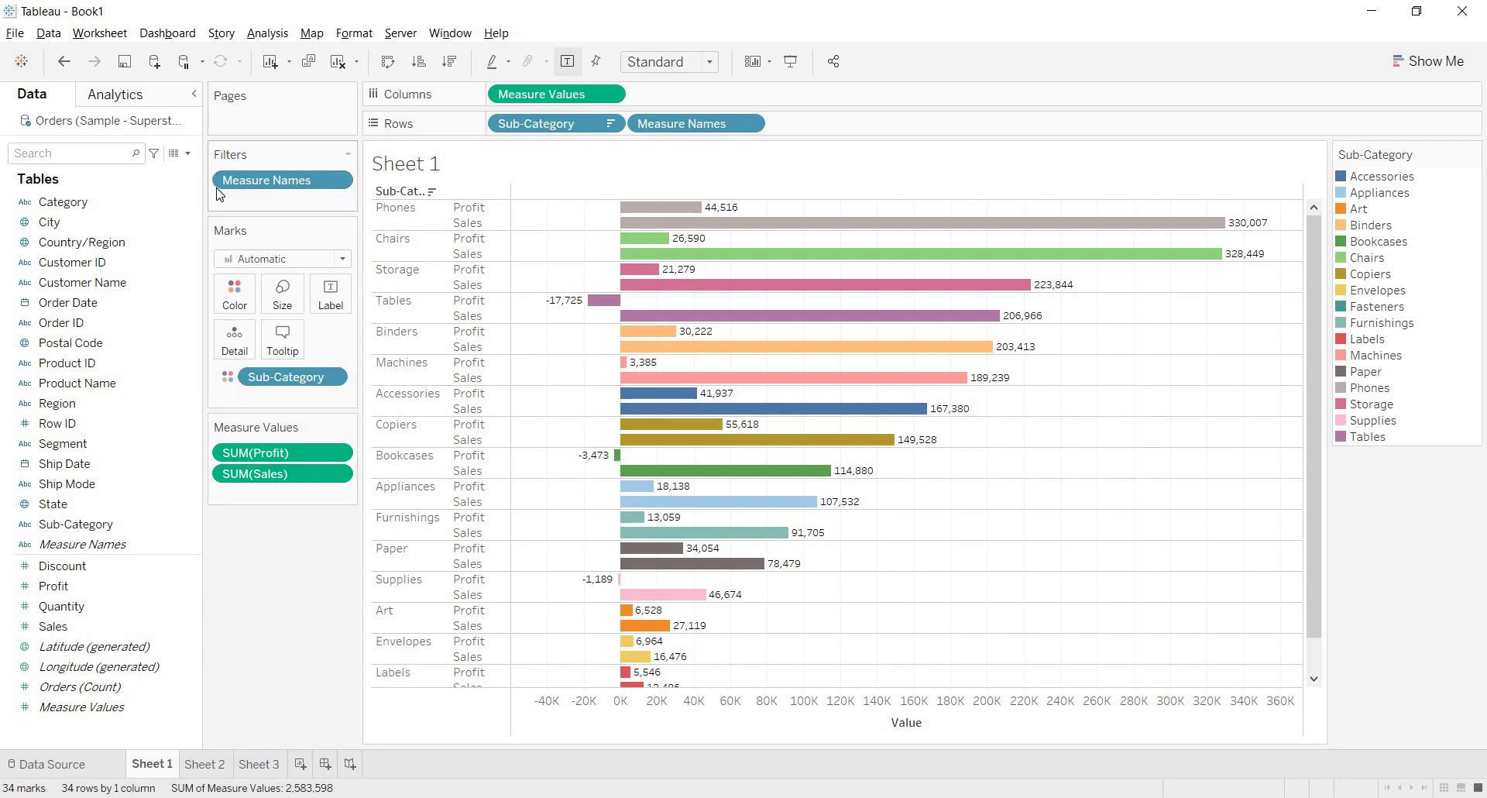
# Show the Measure Names filter card on Sheet 1 and hide it again.
pyautogui.rightClick(323, 178)
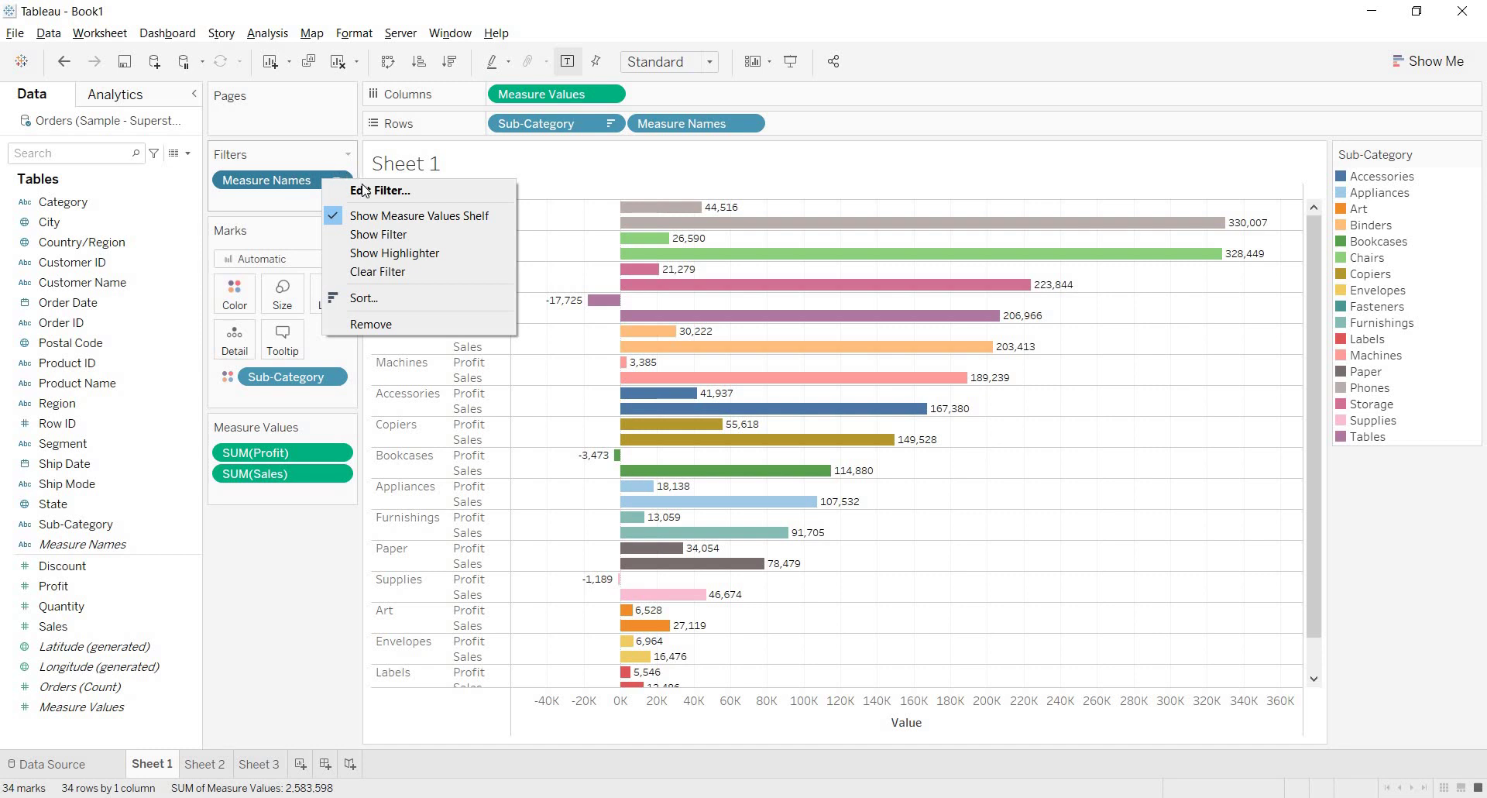
pyautogui.click(387, 235)
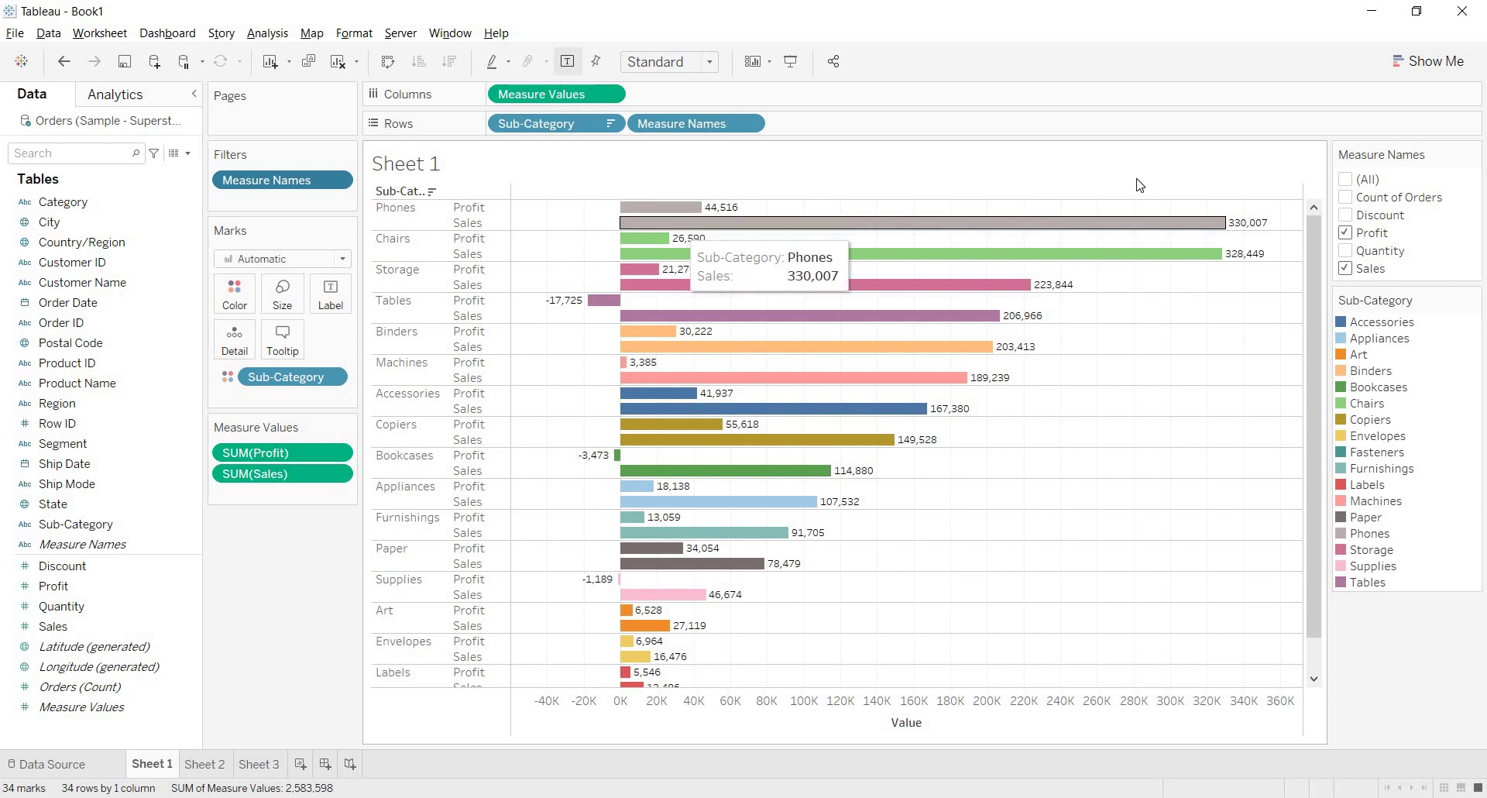
pyautogui.moveTo(1475, 155)
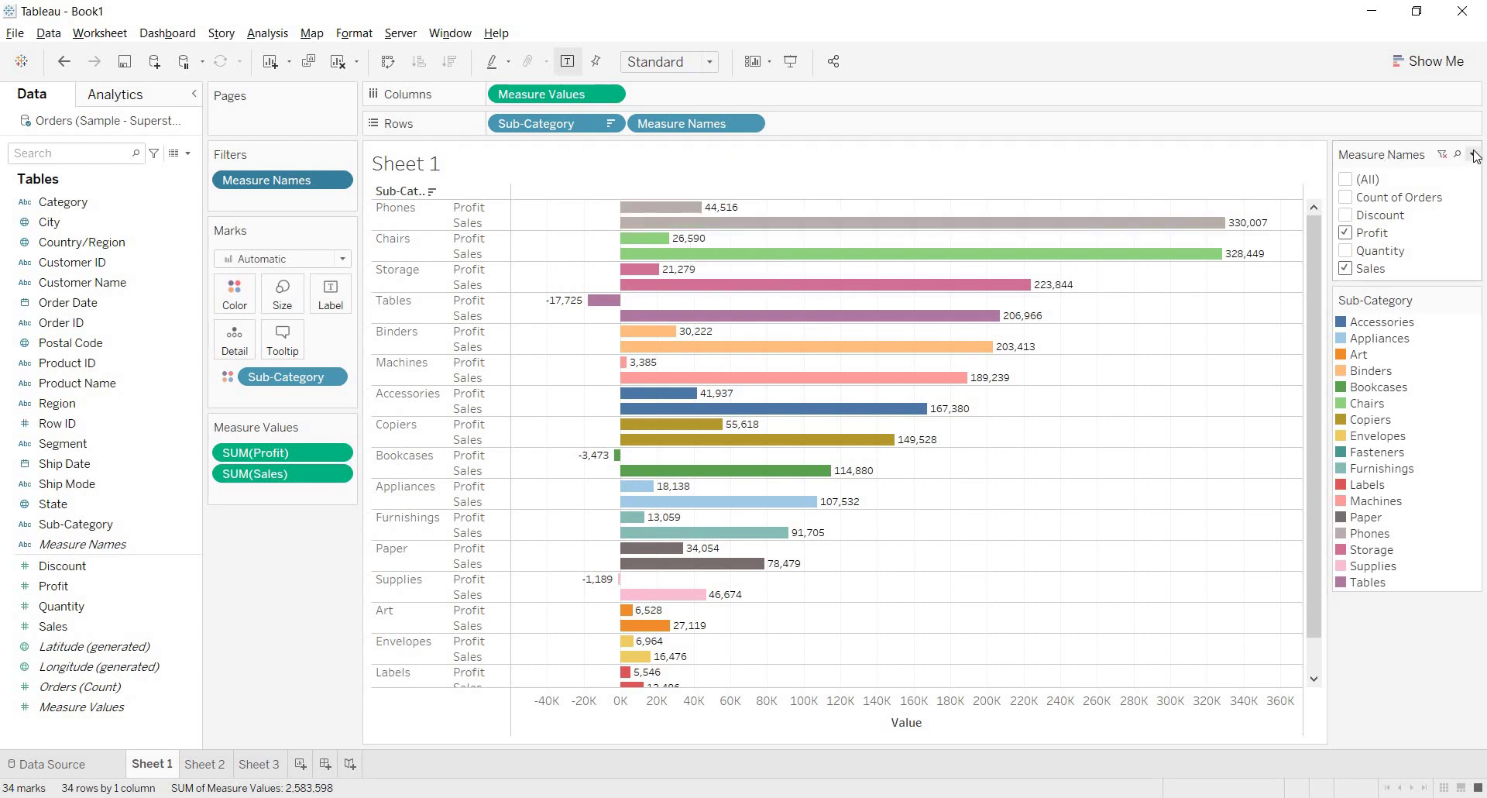
pyautogui.click(1474, 155)
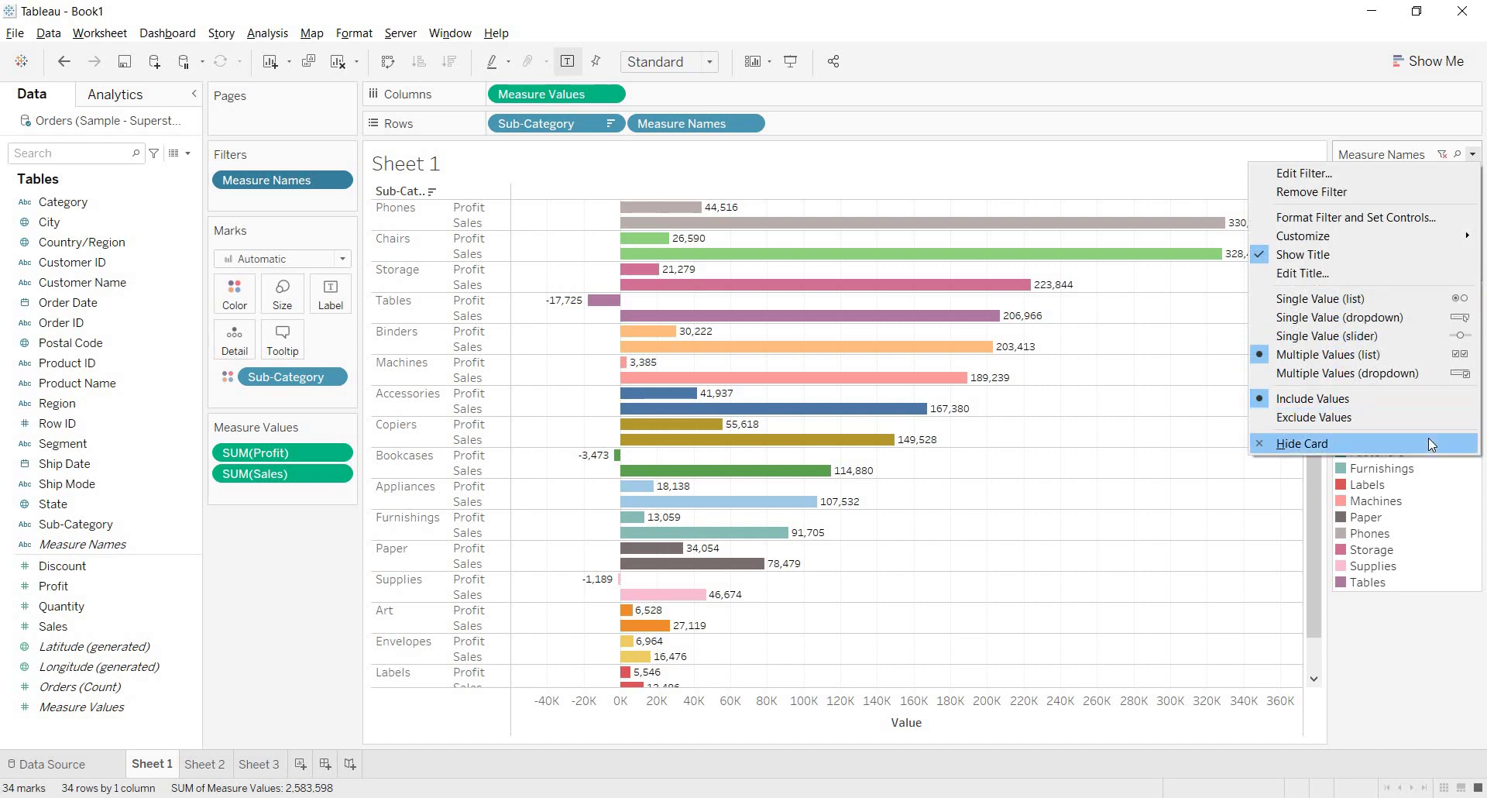
pyautogui.click(1429, 440)
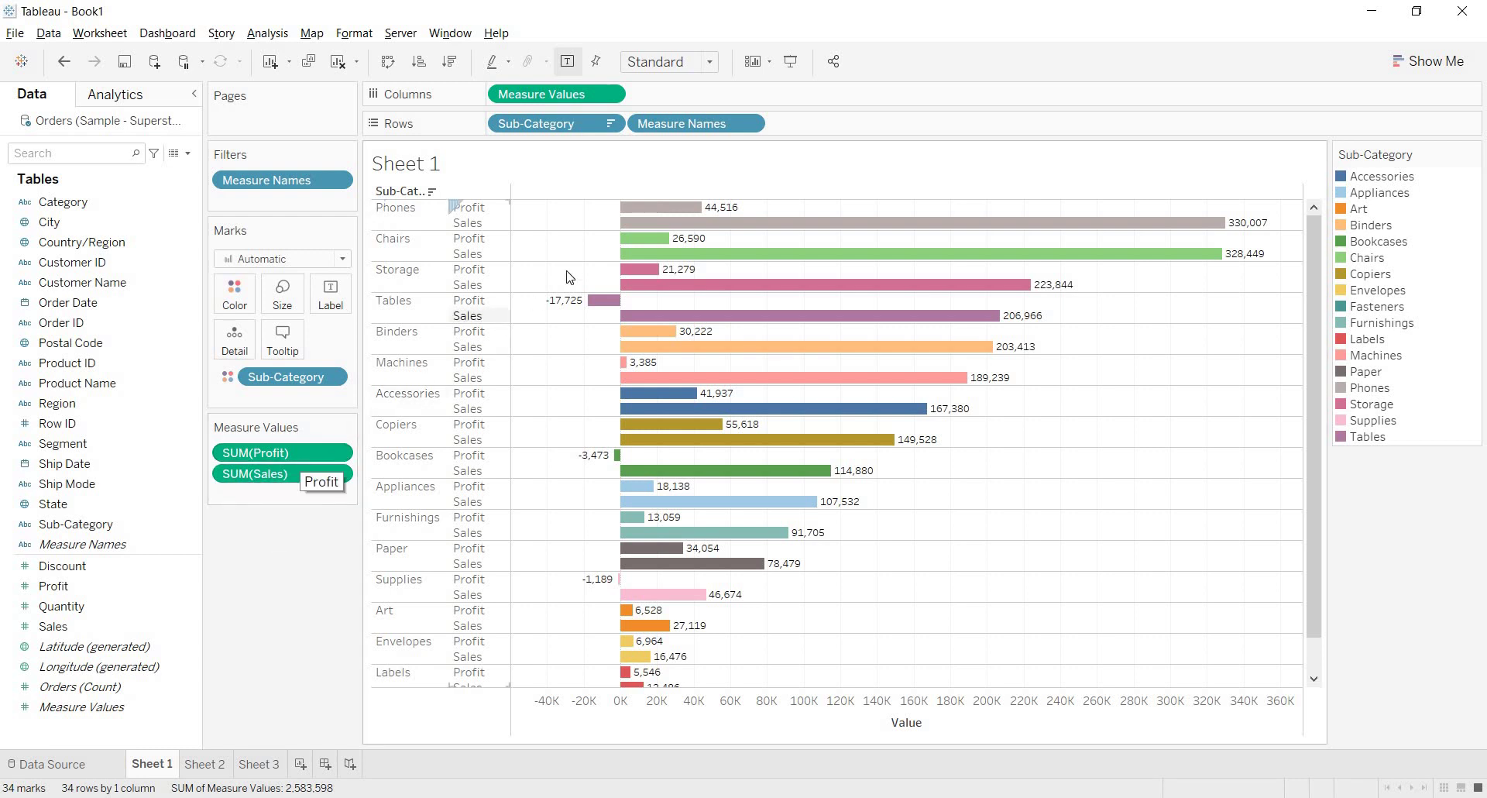
# Add Quantity to Columns beside Measure Values and move it onto the shared Value axis.
pyautogui.moveTo(647, 210)
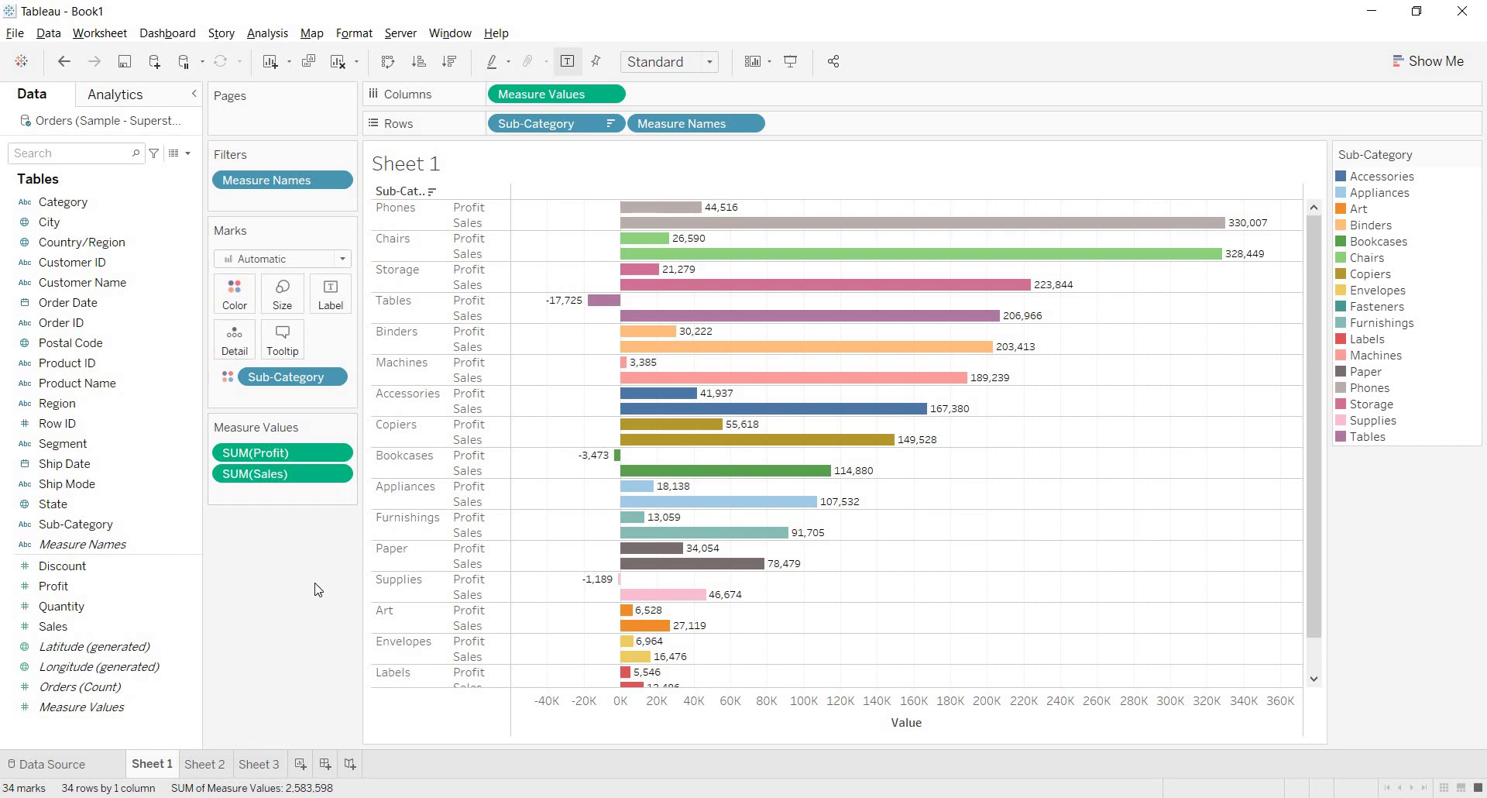
pyautogui.click(128, 591)
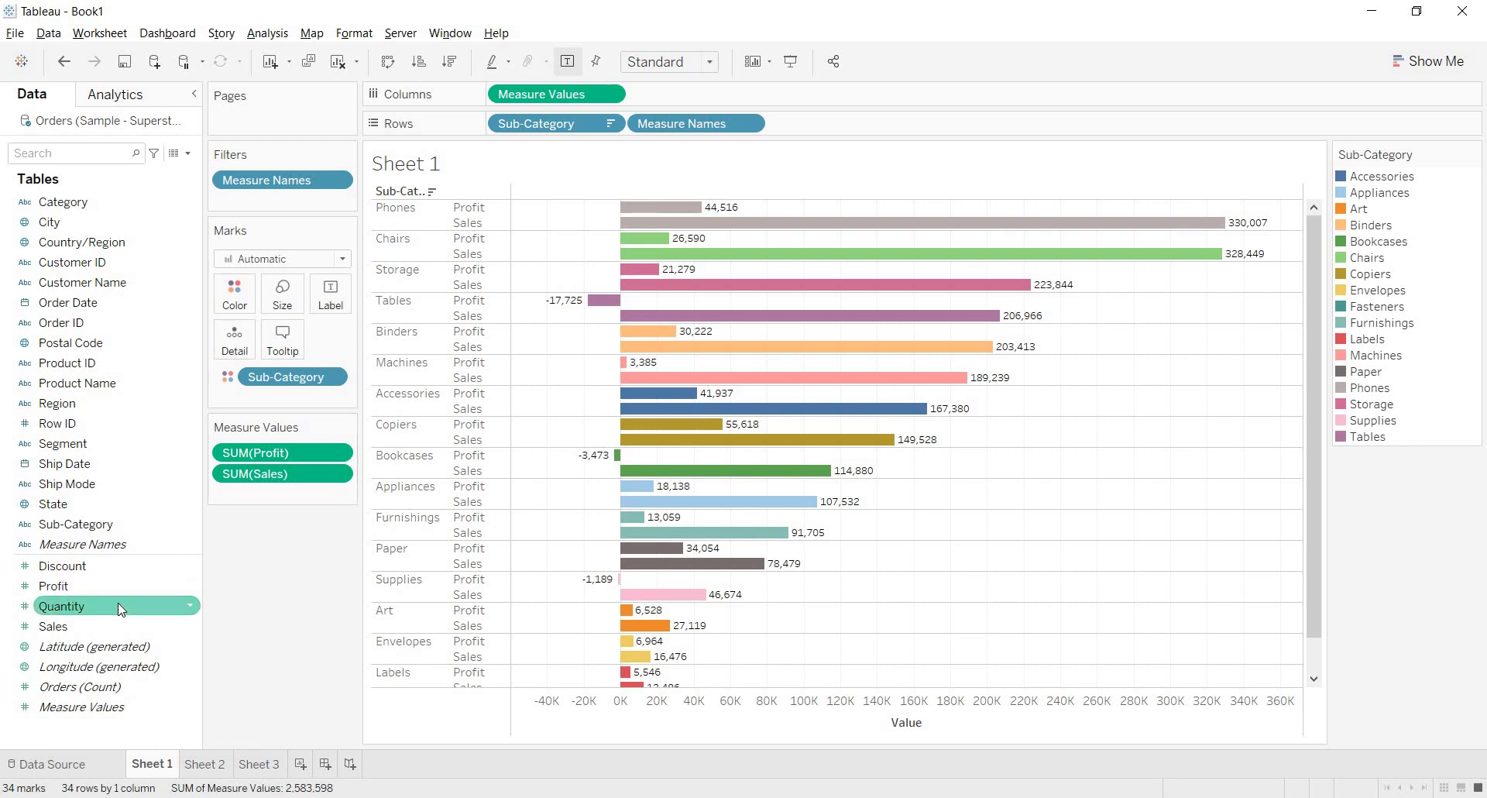
pyautogui.click(117, 604)
pyautogui.moveTo(138, 600); pyautogui.dragTo(697, 95)
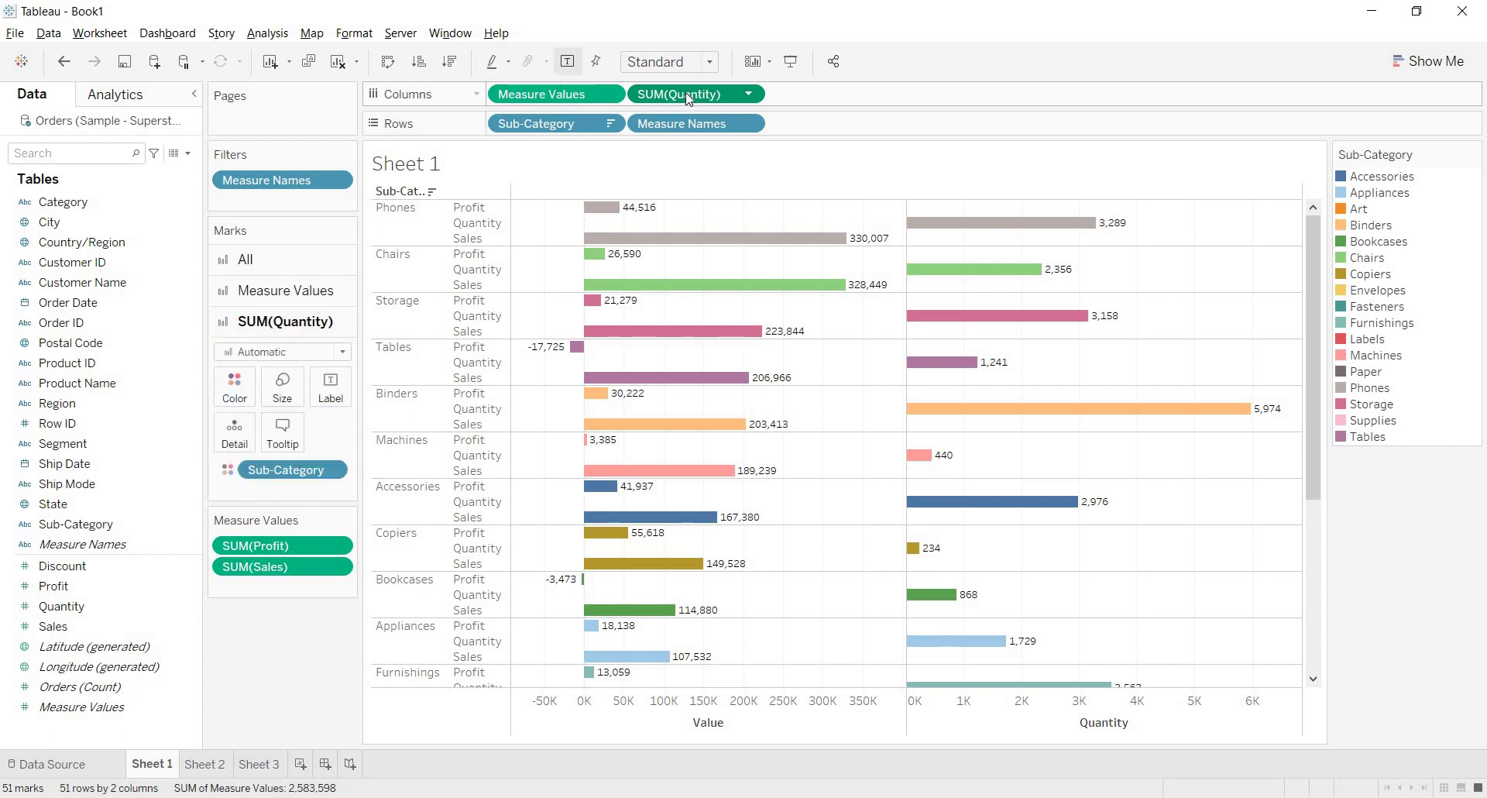
pyautogui.moveTo(691, 99); pyautogui.dragTo(665, 726)
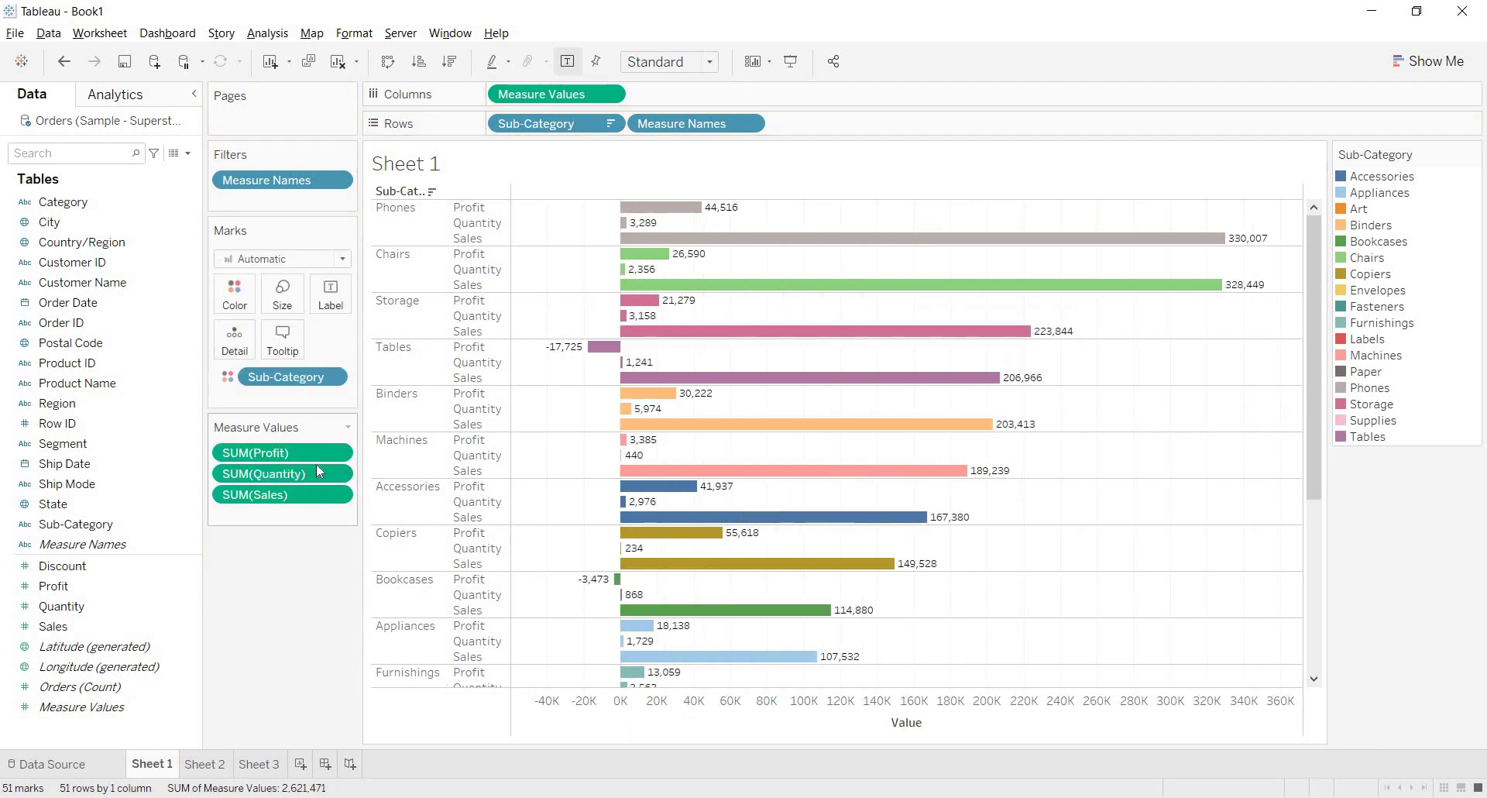
# Undo the move of Quantity onto the Value axis and its addition to Columns.
pyautogui.click(250, 453)
pyautogui.click(335, 622)
pyautogui.hotkey('ctrl', 'z')
pyautogui.hotkey('ctrl', 'z')
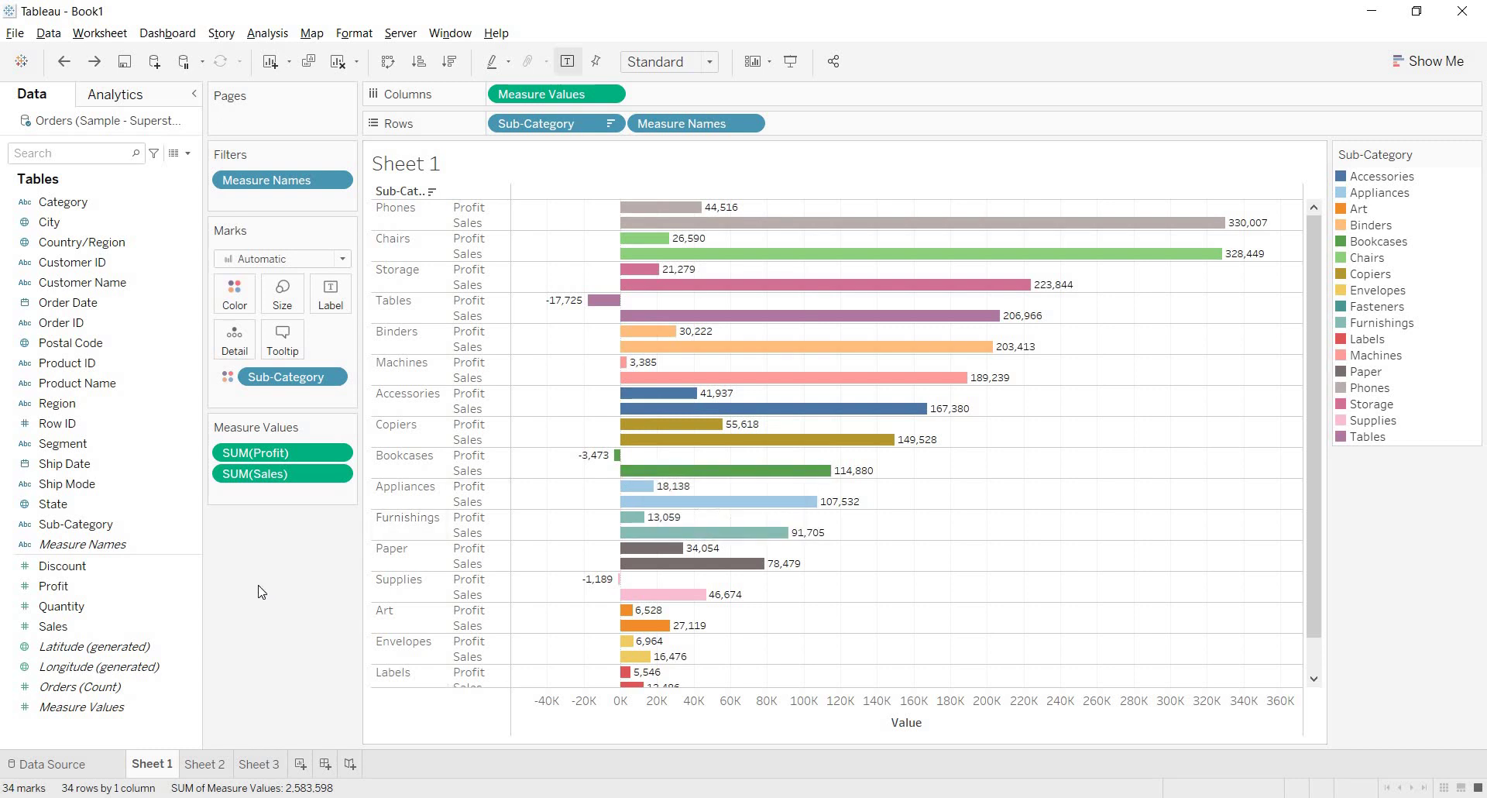
# Add Quantity below Sales in the measure values and color the bars by Measure Names instead of Sub-Category.
pyautogui.click(126, 610)
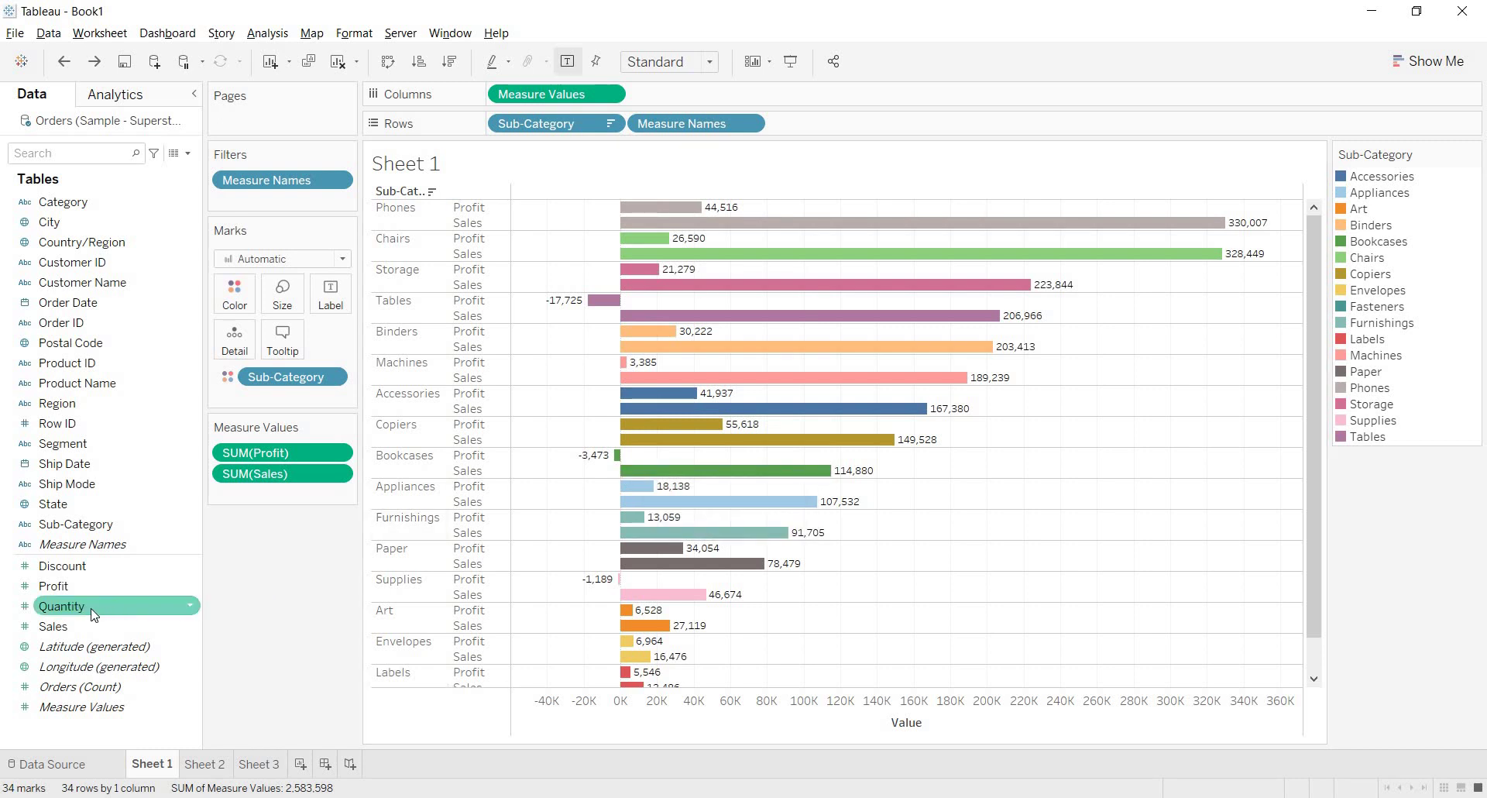
pyautogui.moveTo(94, 614)
pyautogui.mouseDown()
pyautogui.moveTo(233, 546)
pyautogui.moveTo(269, 498)
pyautogui.mouseUp()
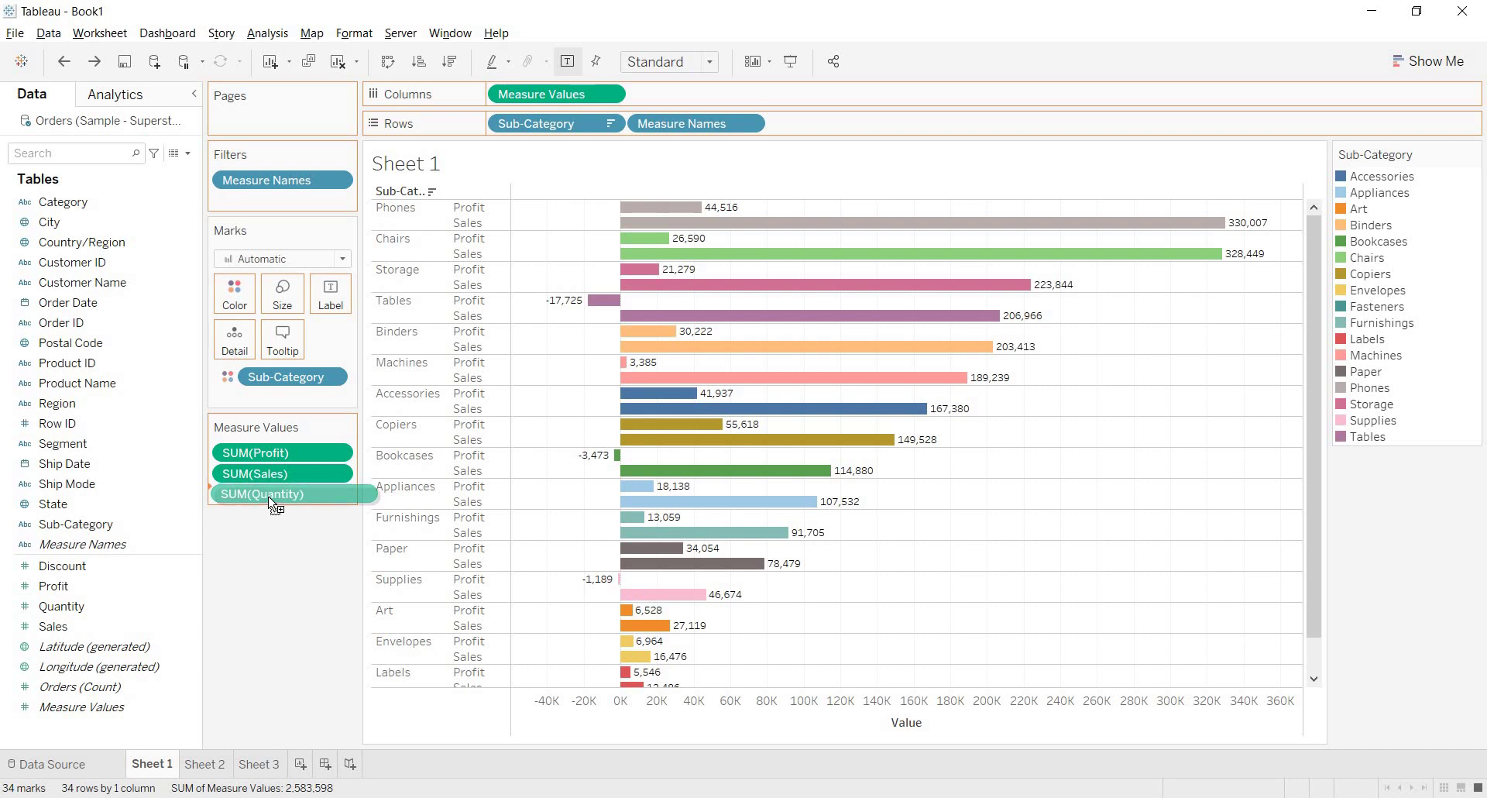
pyautogui.moveTo(269, 502); pyautogui.dragTo(271, 503)
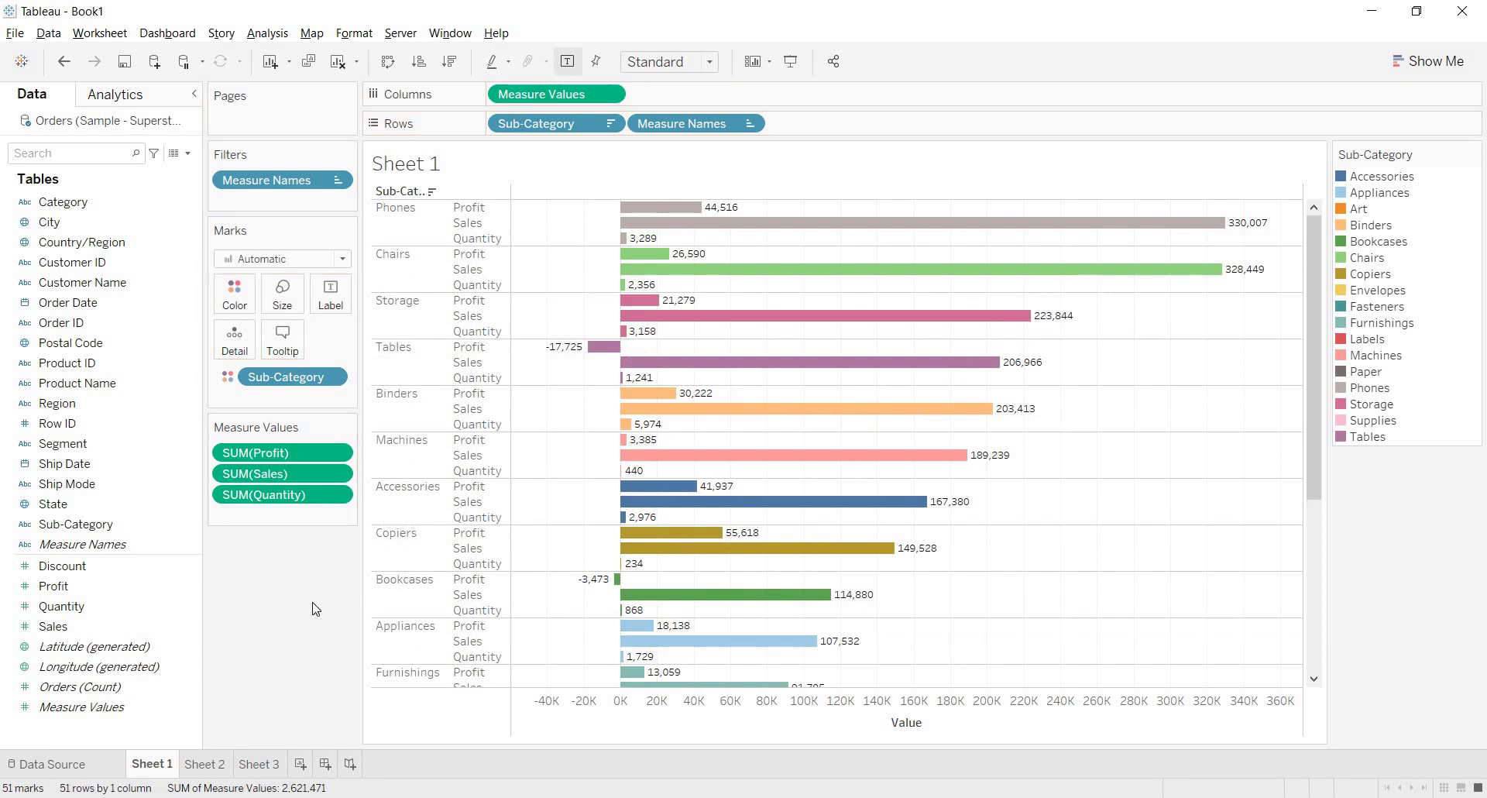
pyautogui.moveTo(664, 211)
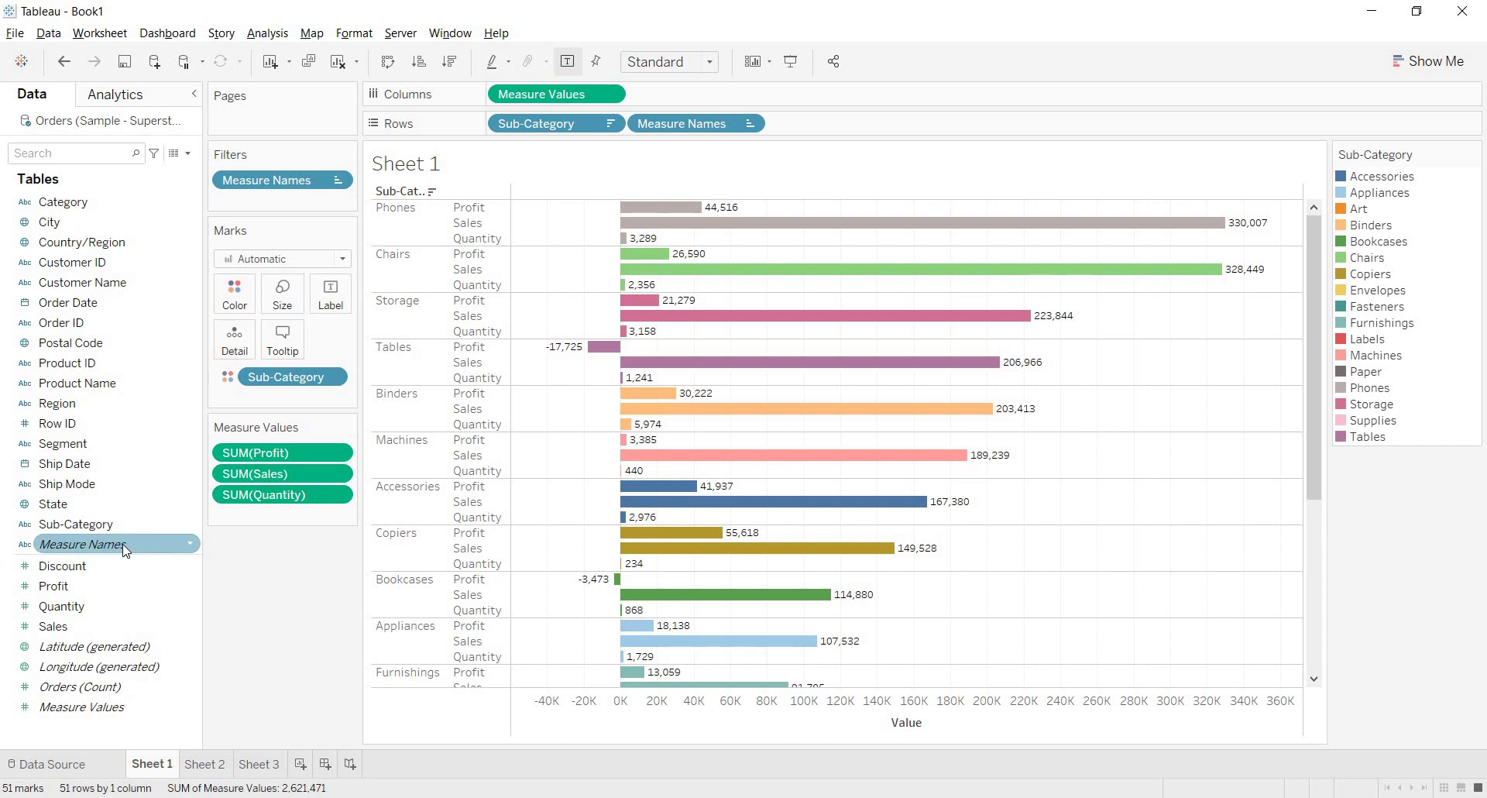
pyautogui.moveTo(124, 549); pyautogui.dragTo(227, 303)
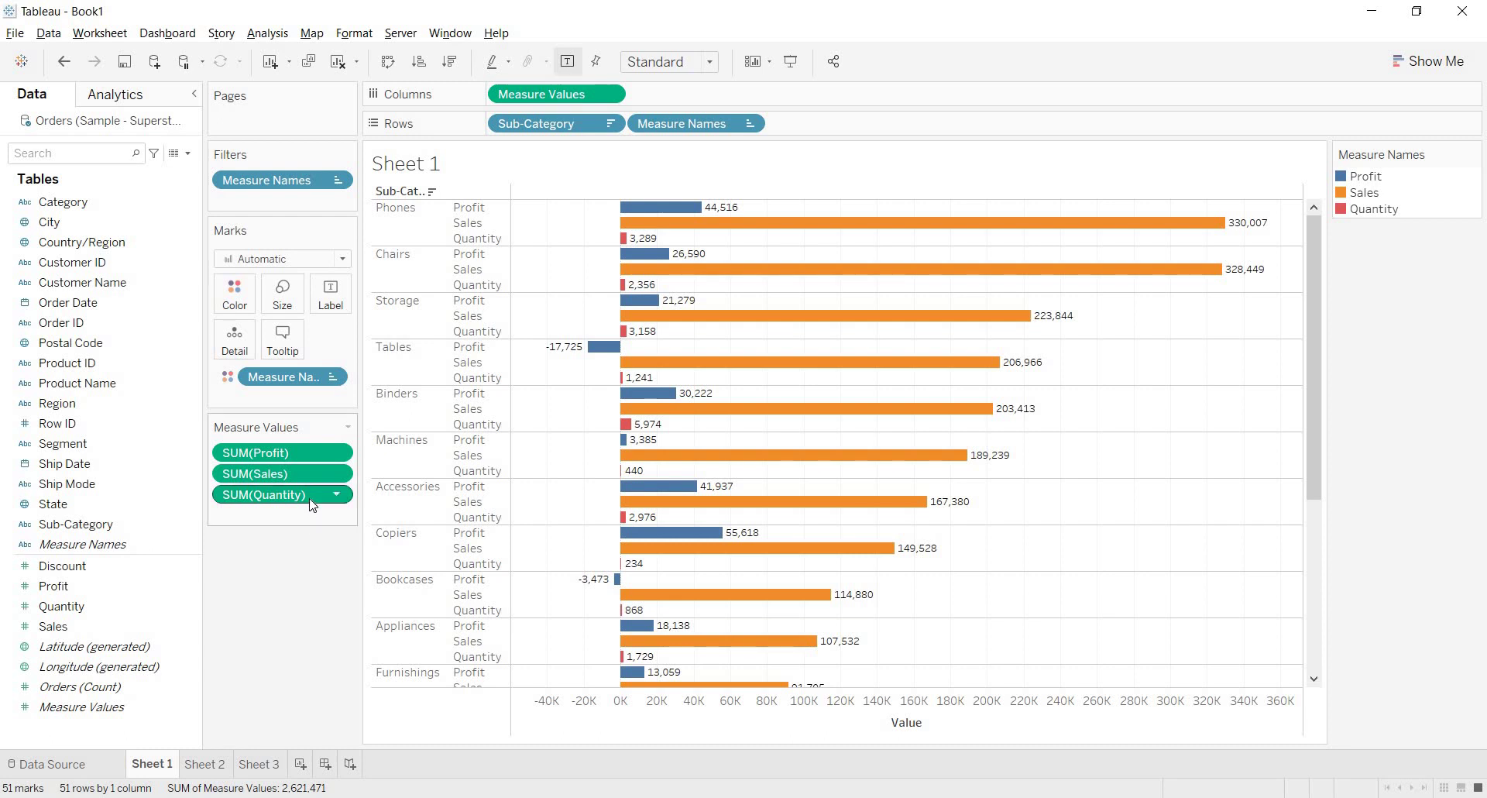
# Remove Quantity from the measure values and include it again through a displayed Measure Names filter card.
pyautogui.moveTo(312, 504); pyautogui.dragTo(340, 627)
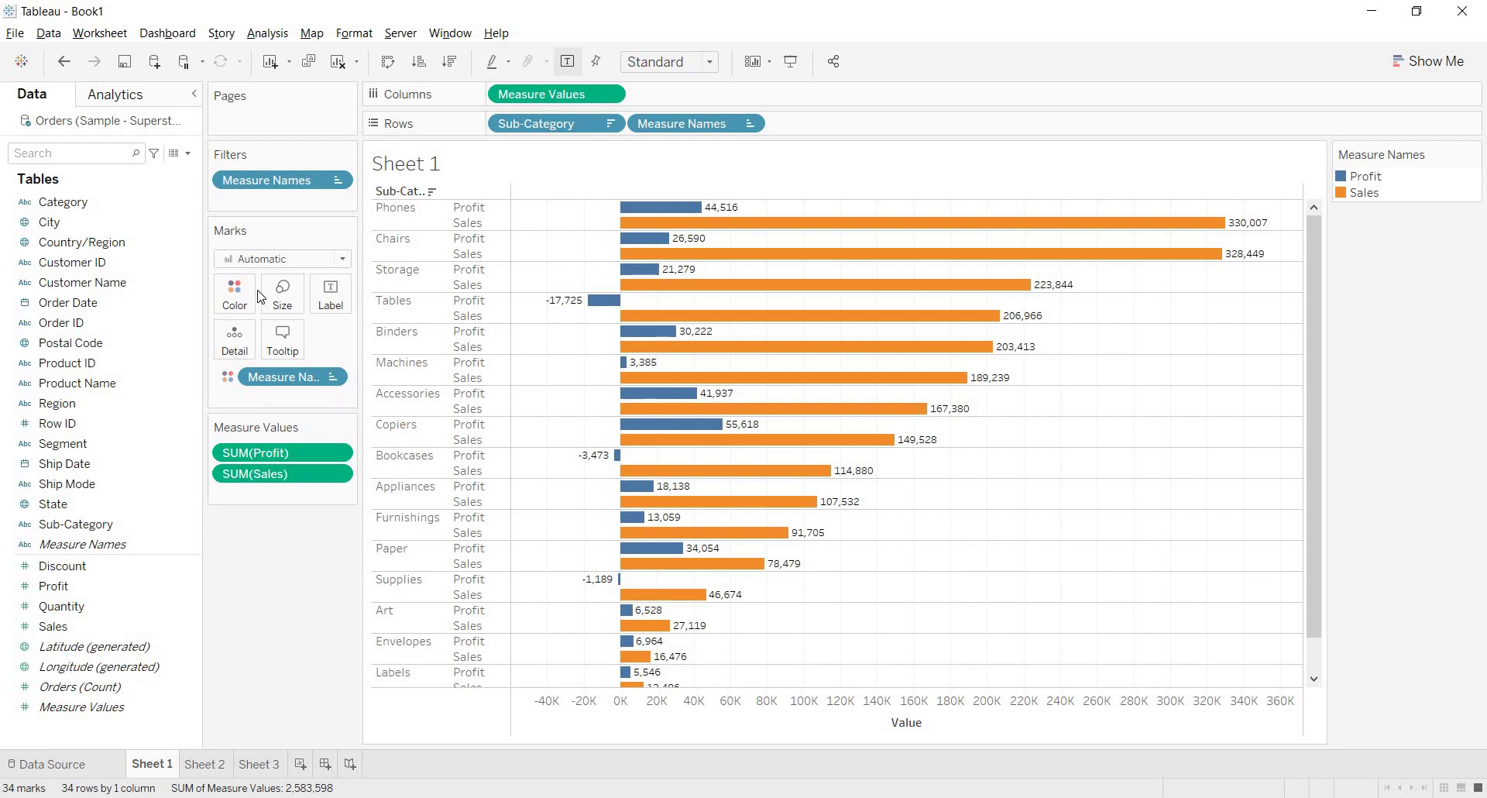
pyautogui.rightClick(318, 184)
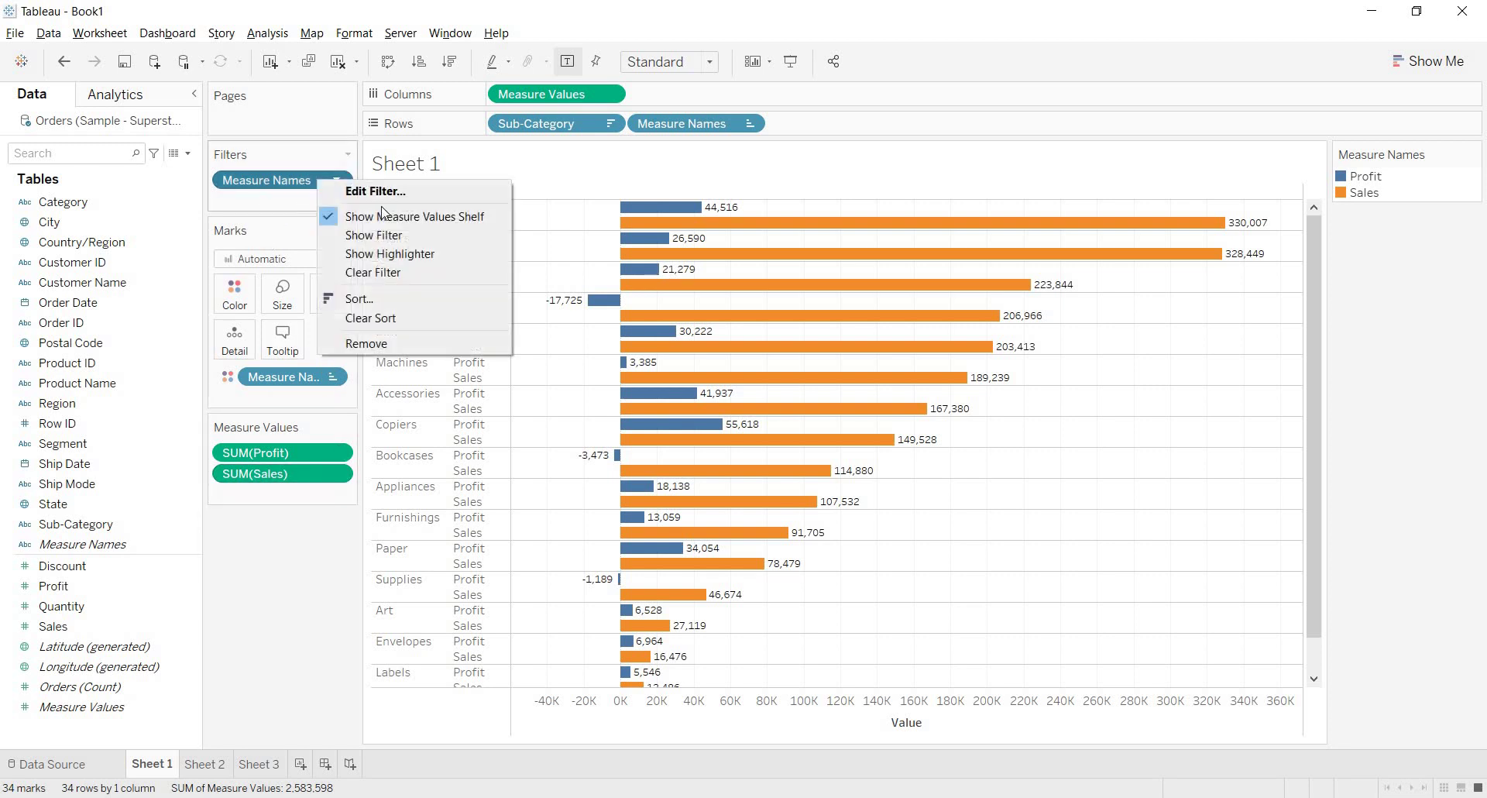
pyautogui.click(391, 234)
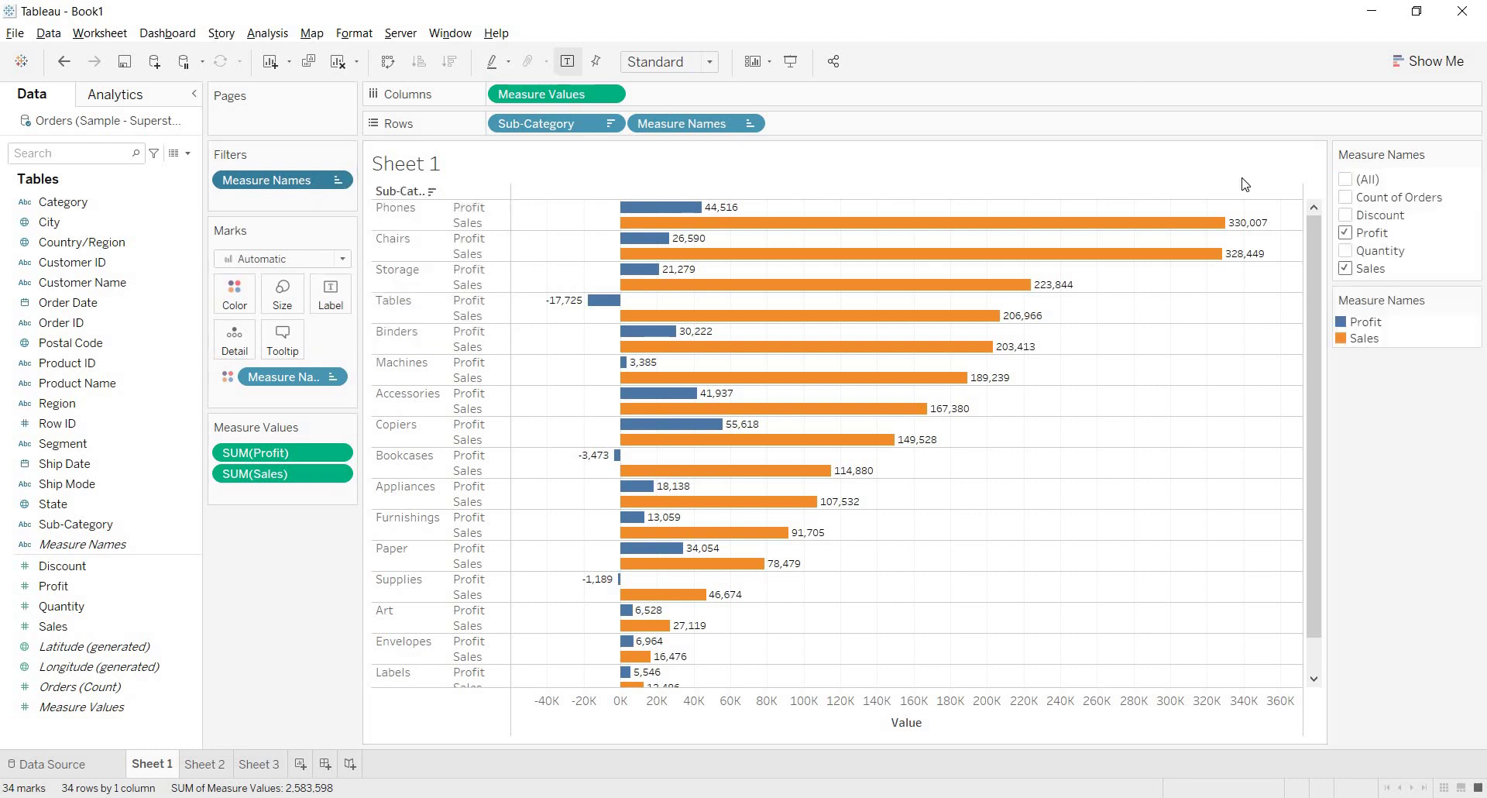
pyautogui.click(1346, 252)
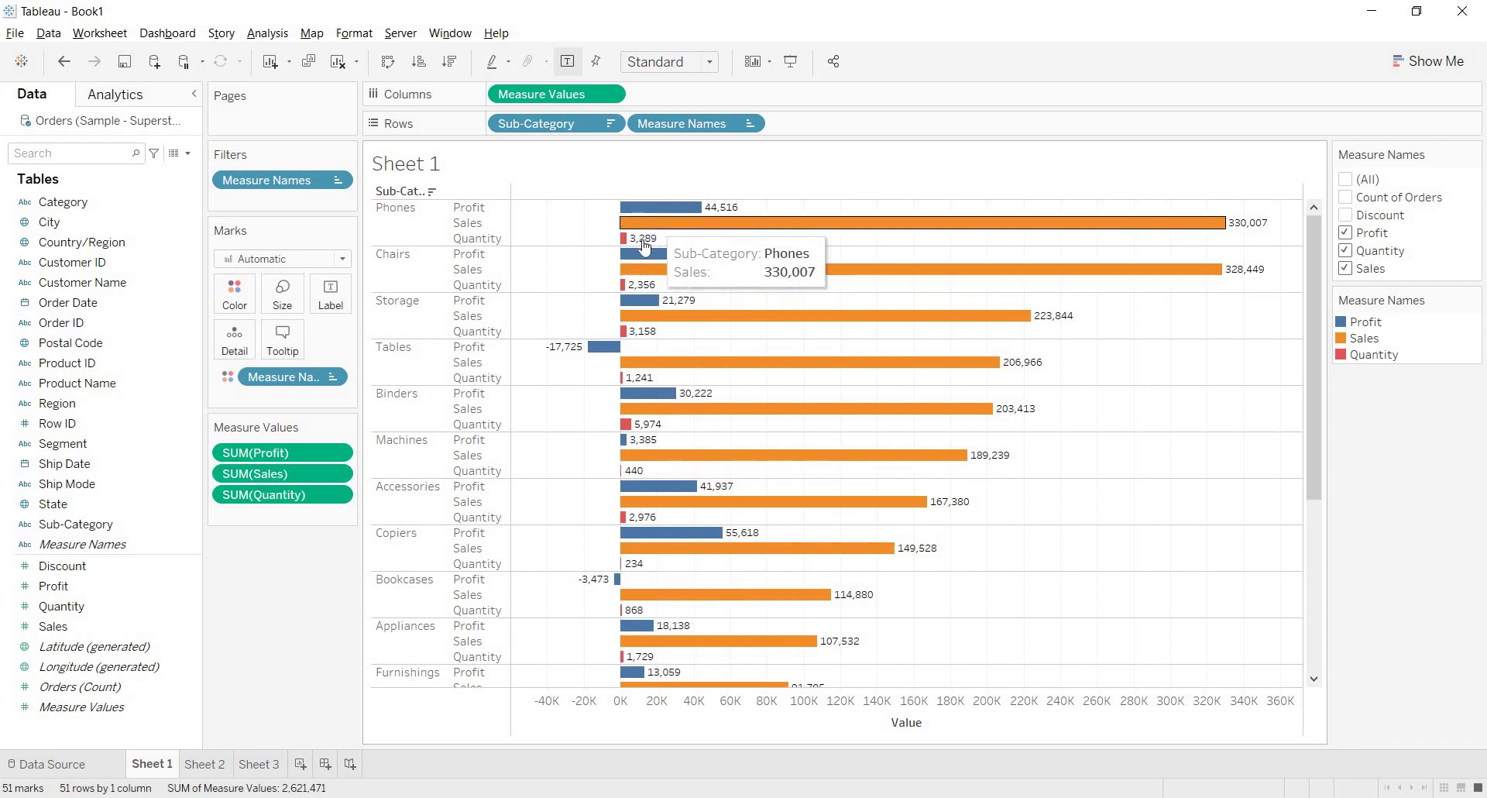
pyautogui.moveTo(632, 248)
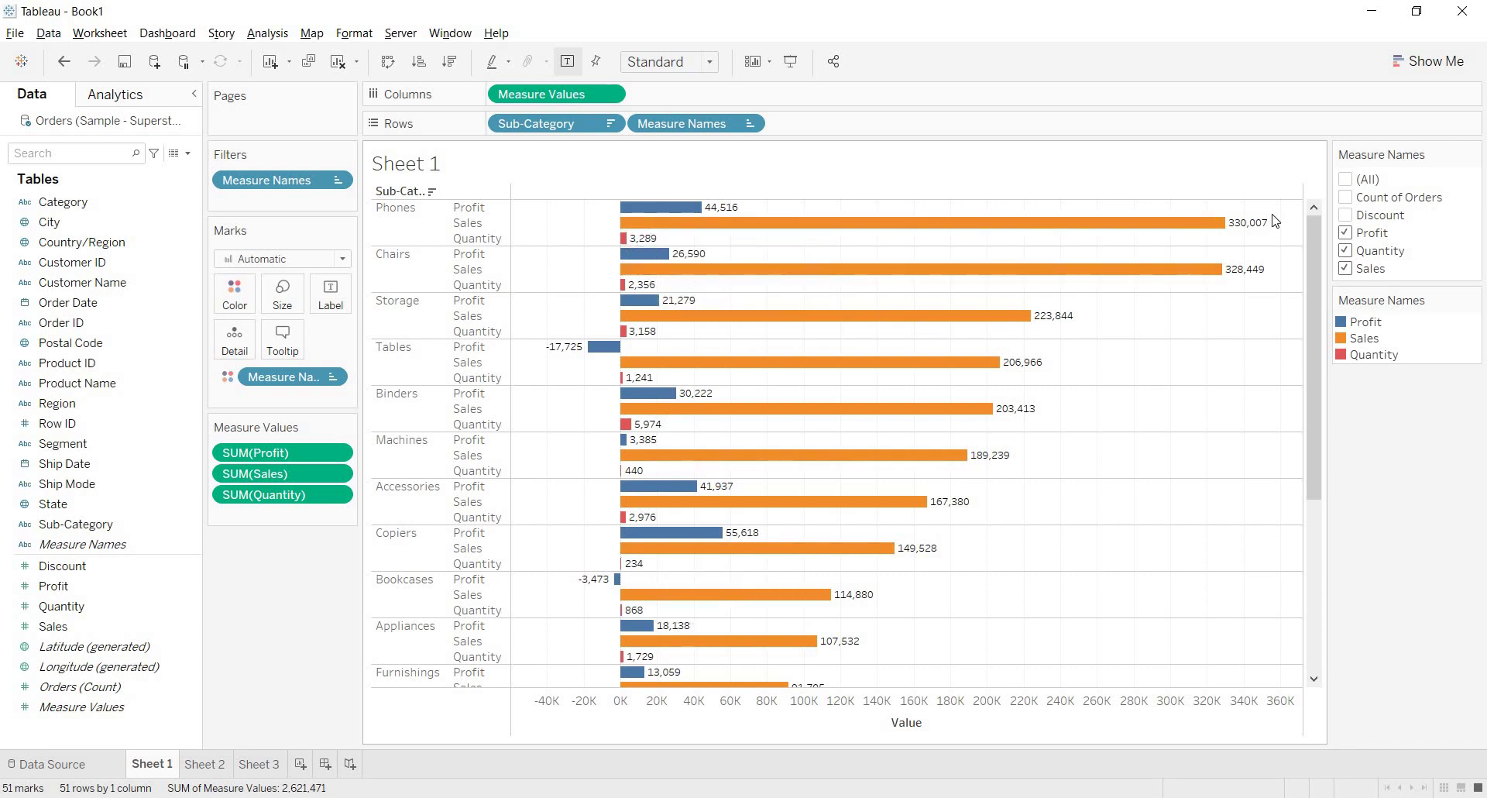
# Include Count of Orders and Discount through the Measure Names filter and exclude both again.
pyautogui.click(1346, 198)
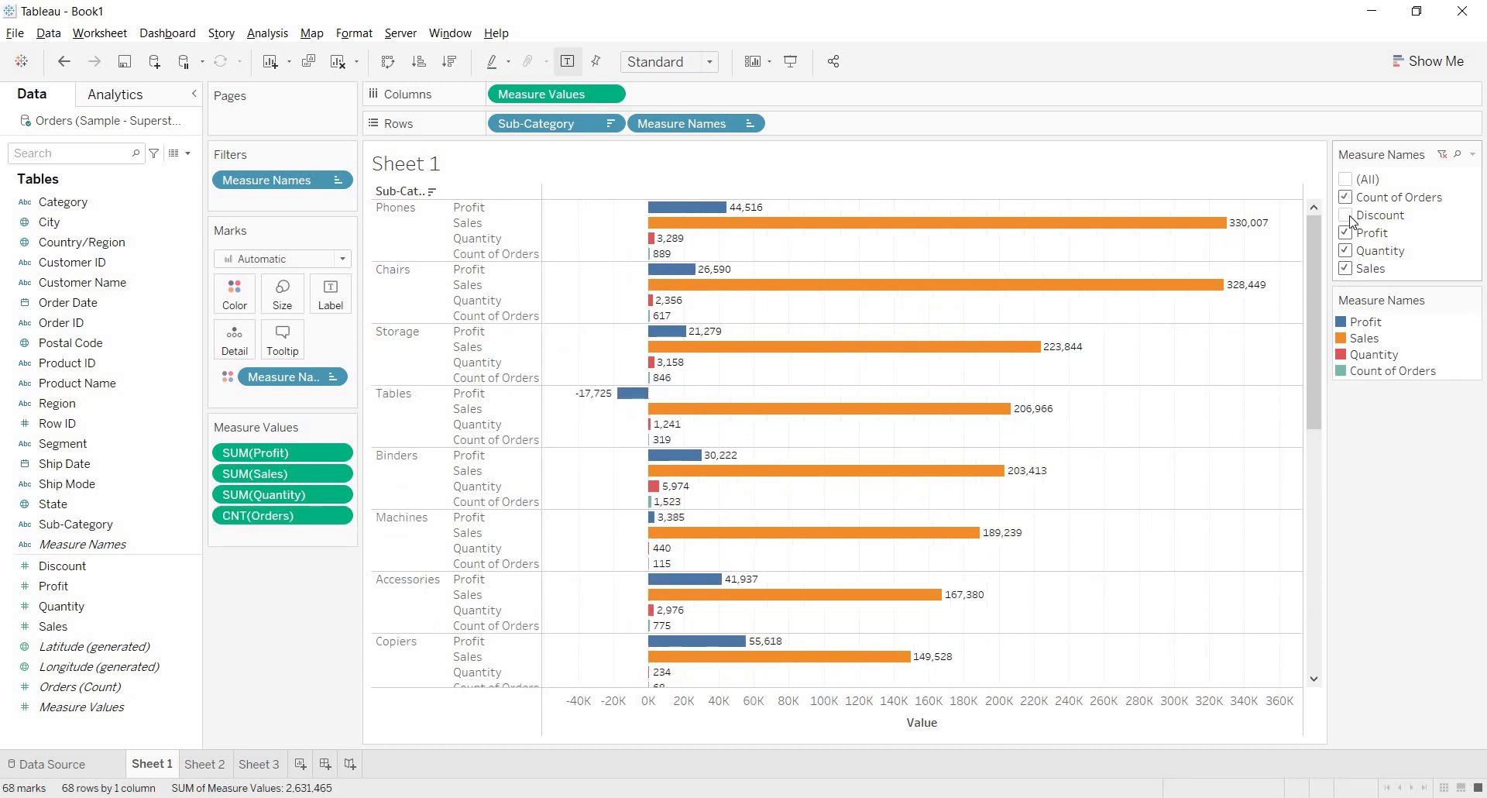
pyautogui.click(1348, 216)
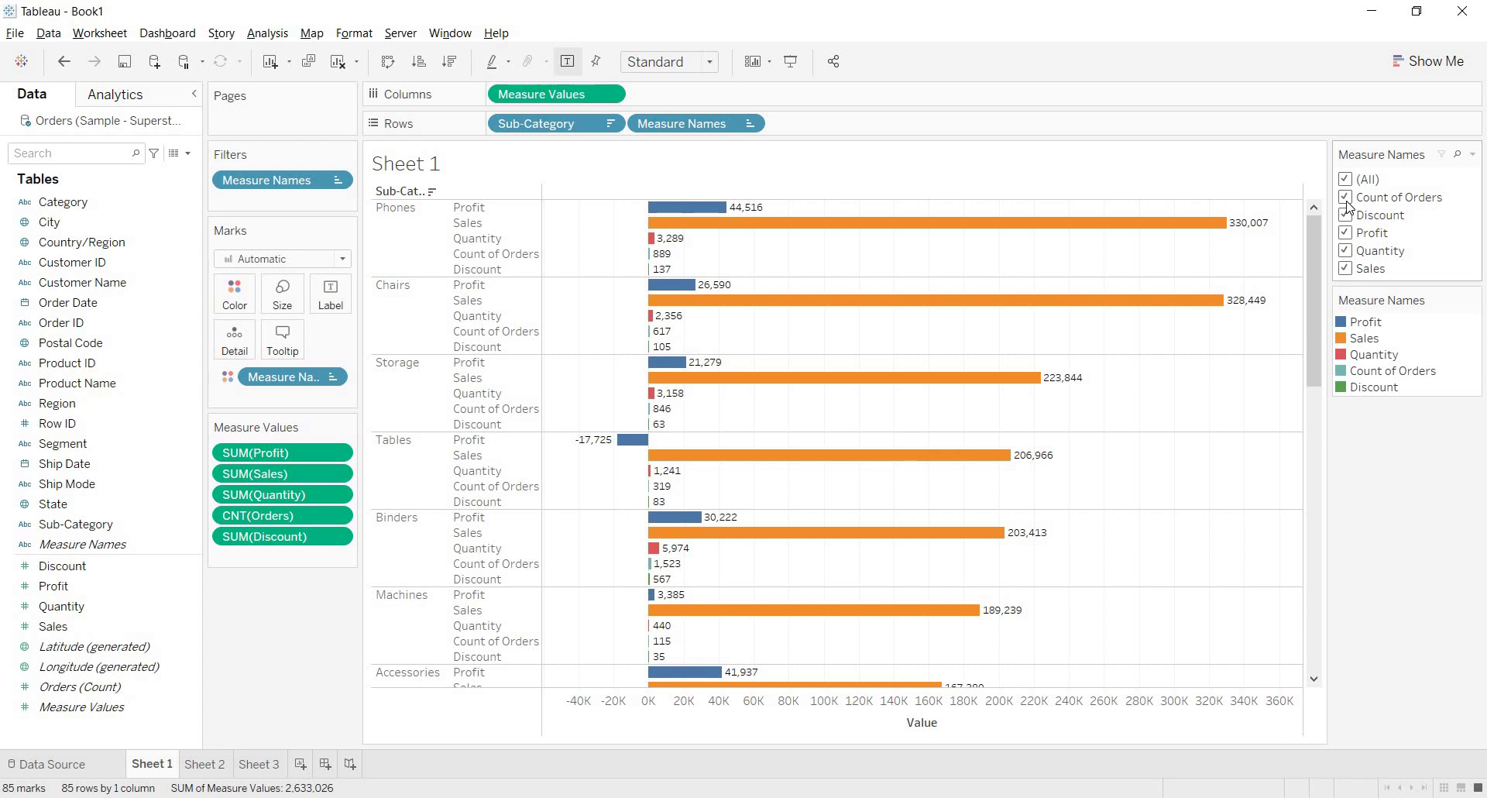
pyautogui.click(1346, 198)
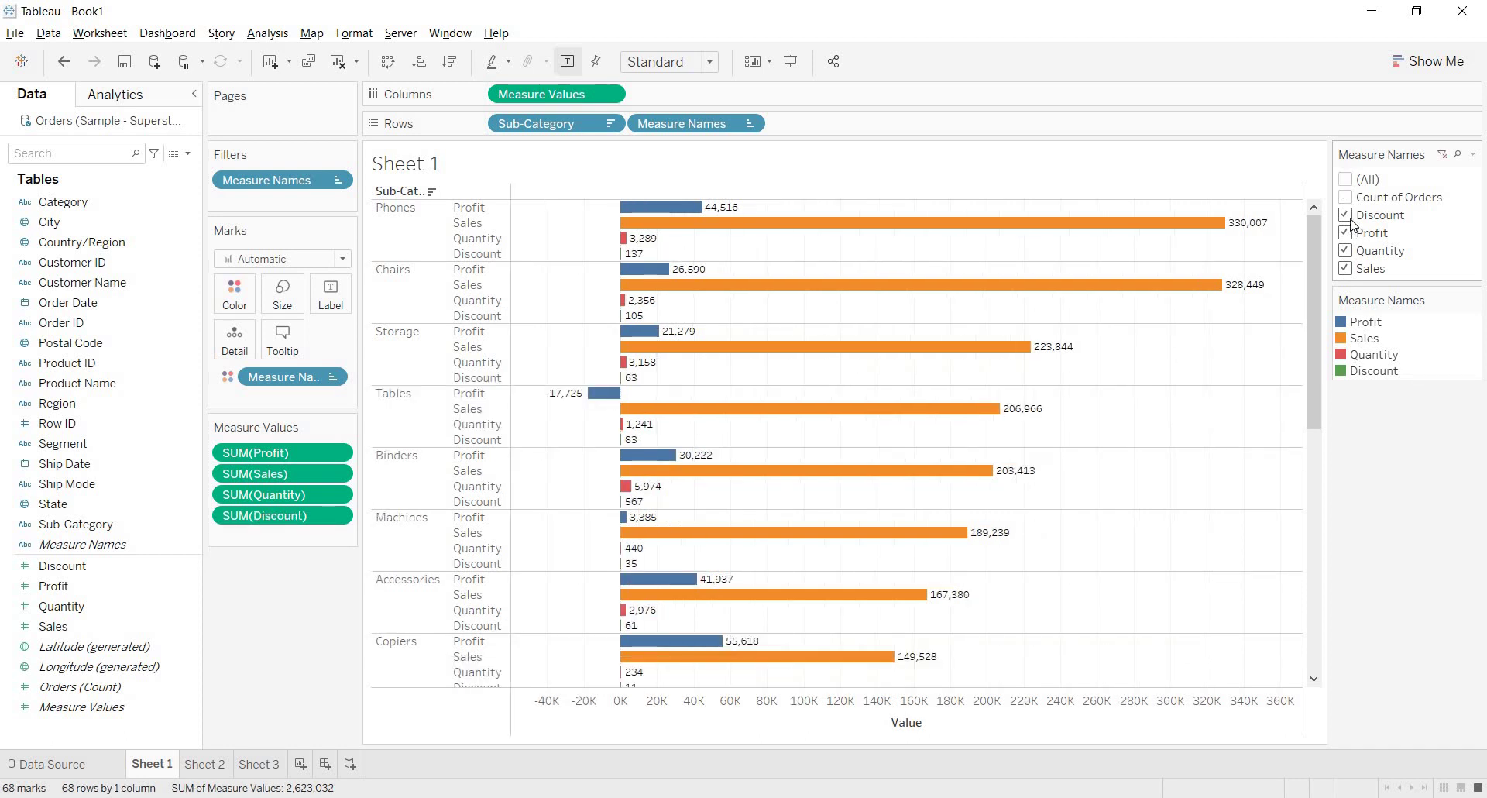
pyautogui.click(1351, 218)
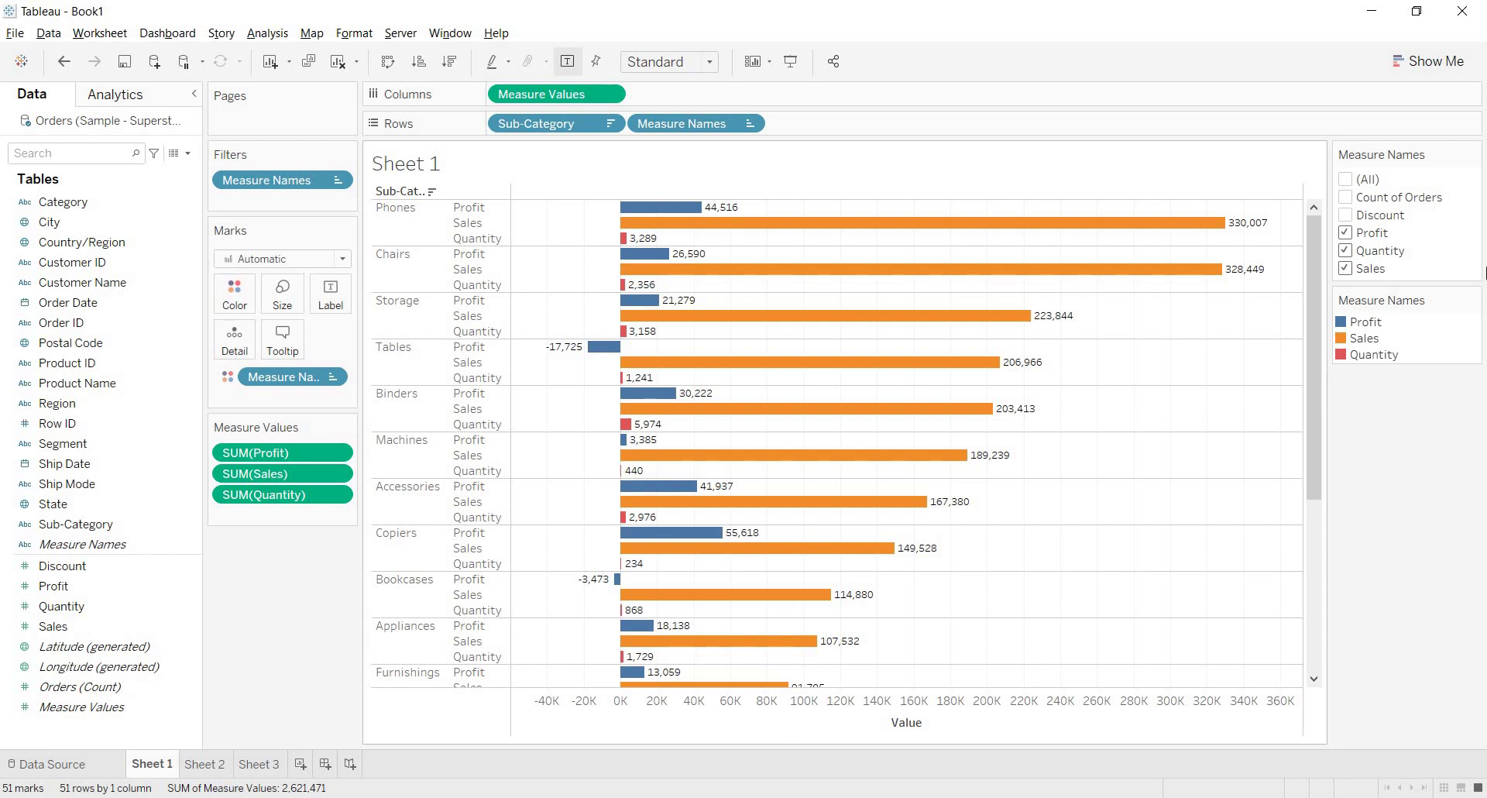
# Hide the Measure Names filter card, keeping the color legend.
pyautogui.moveTo(1472, 158)
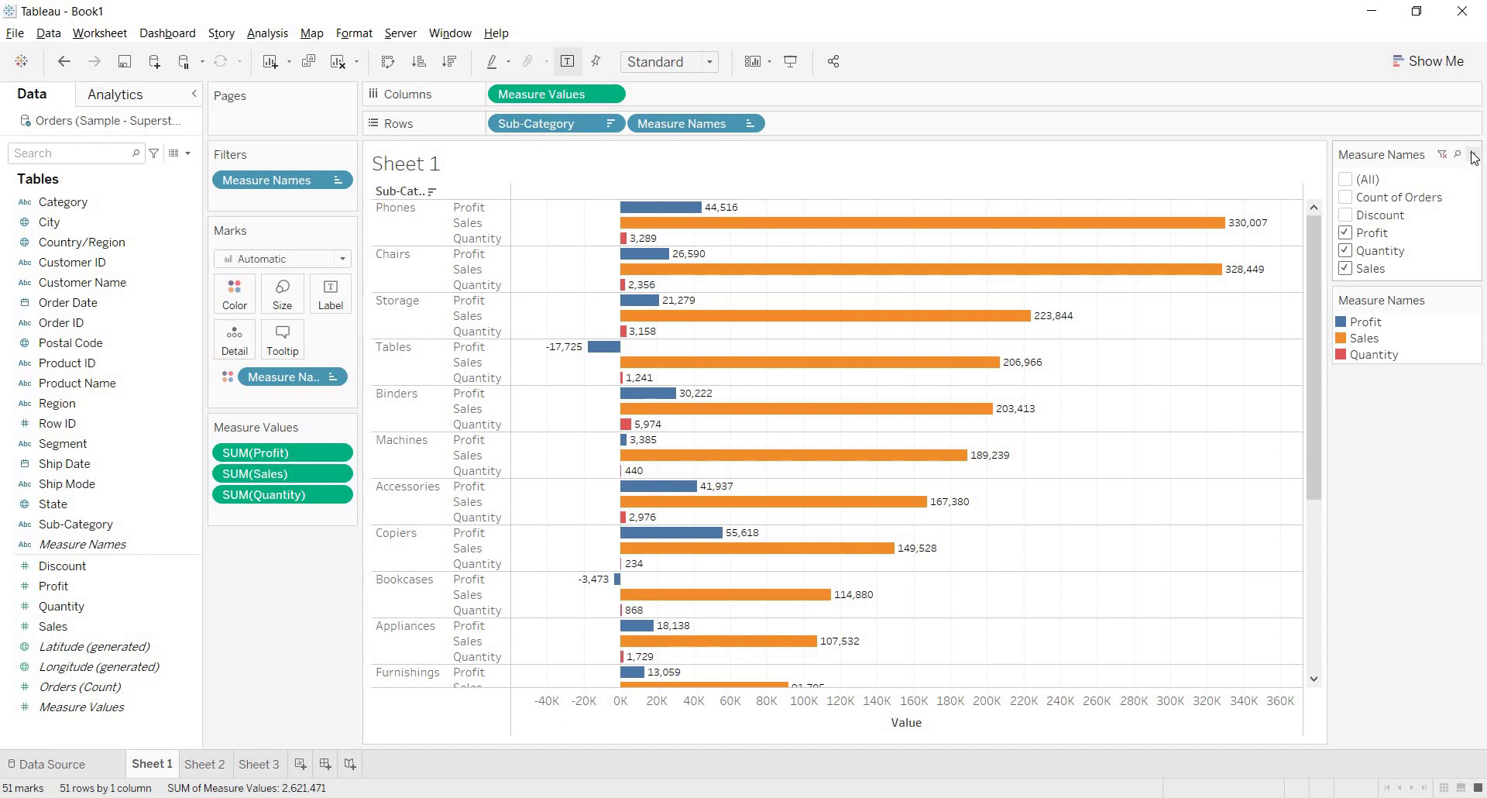
pyautogui.click(1472, 156)
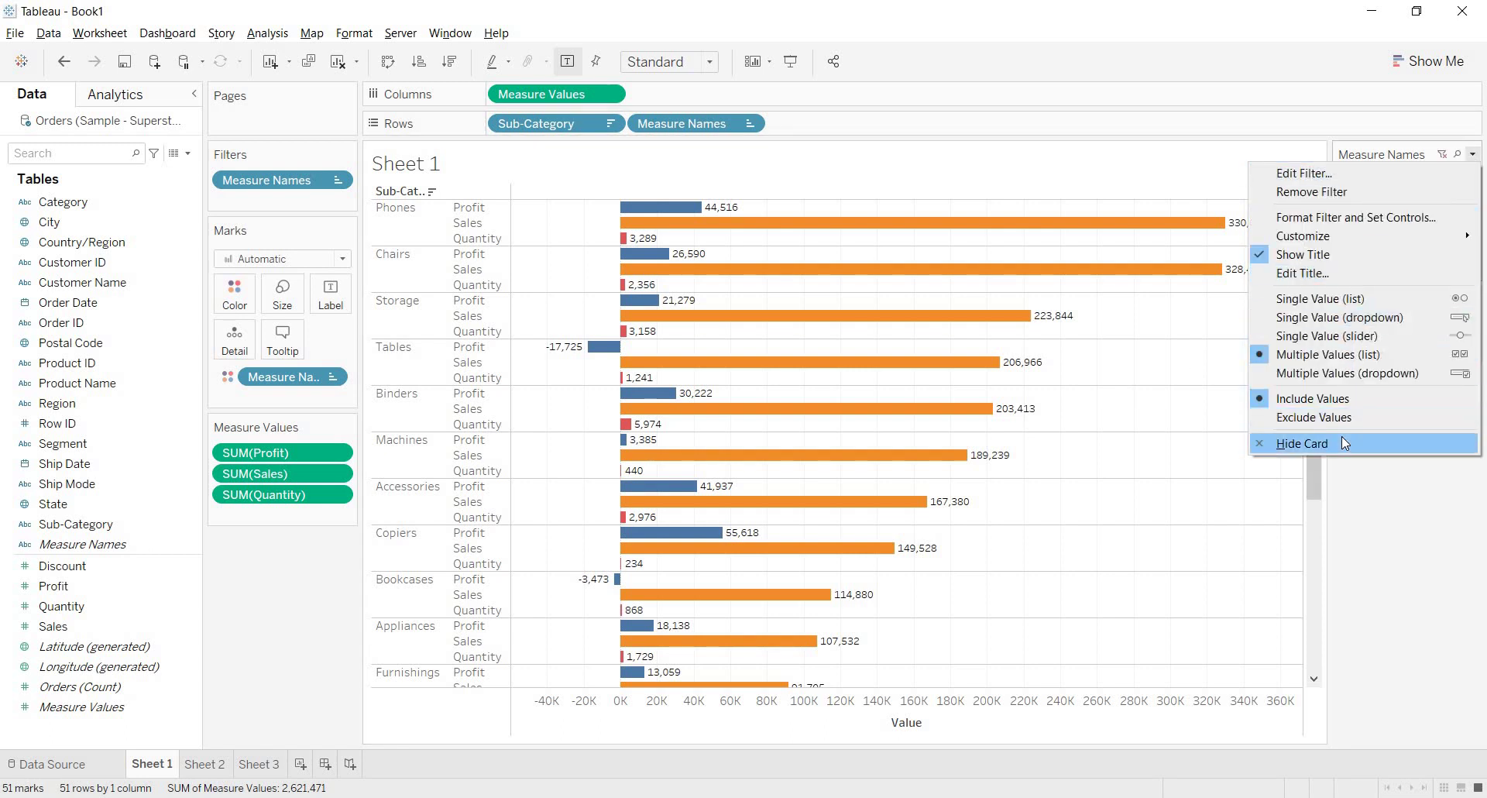
pyautogui.click(1341, 443)
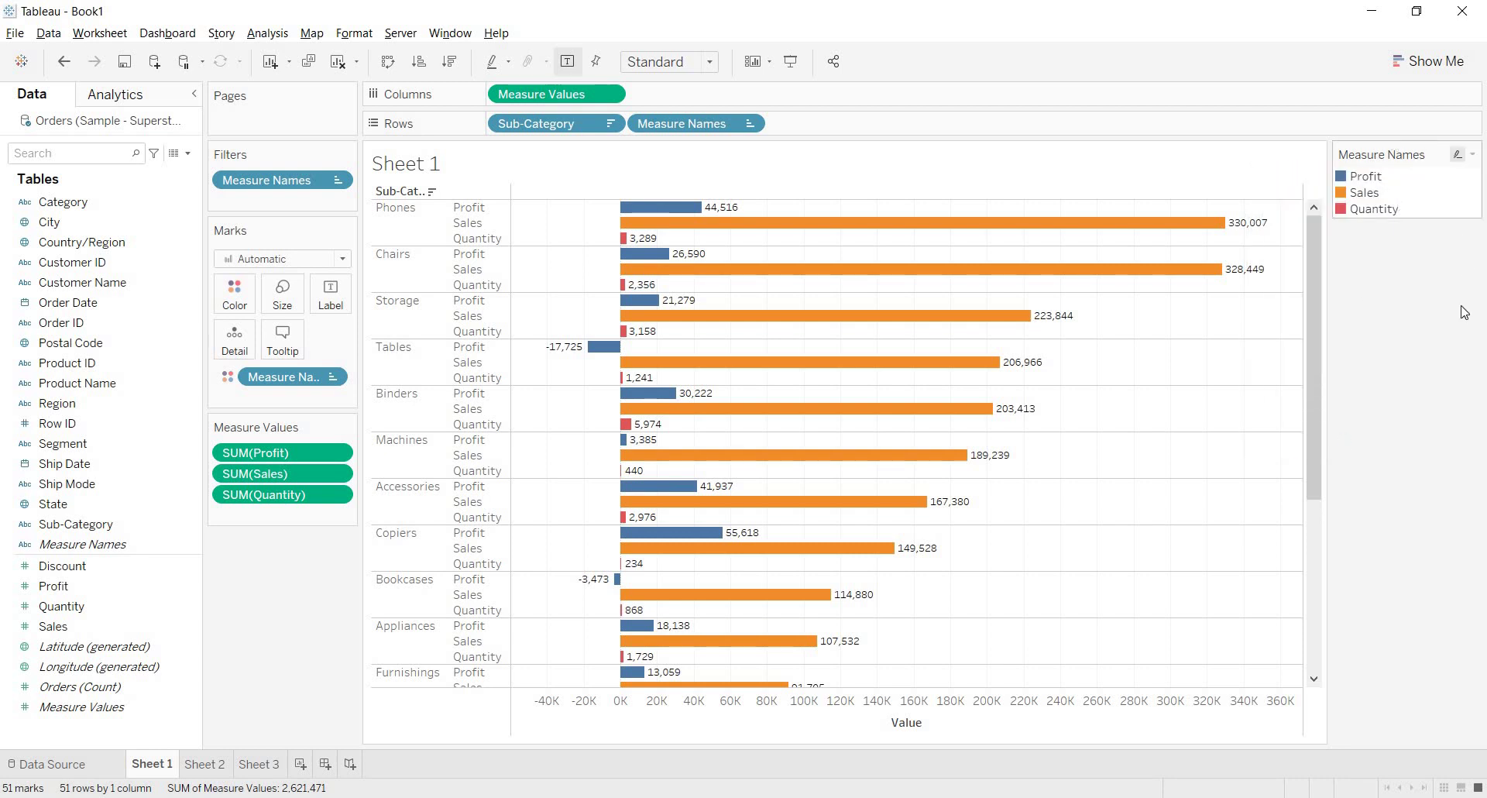
pyautogui.moveTo(1357, 158)
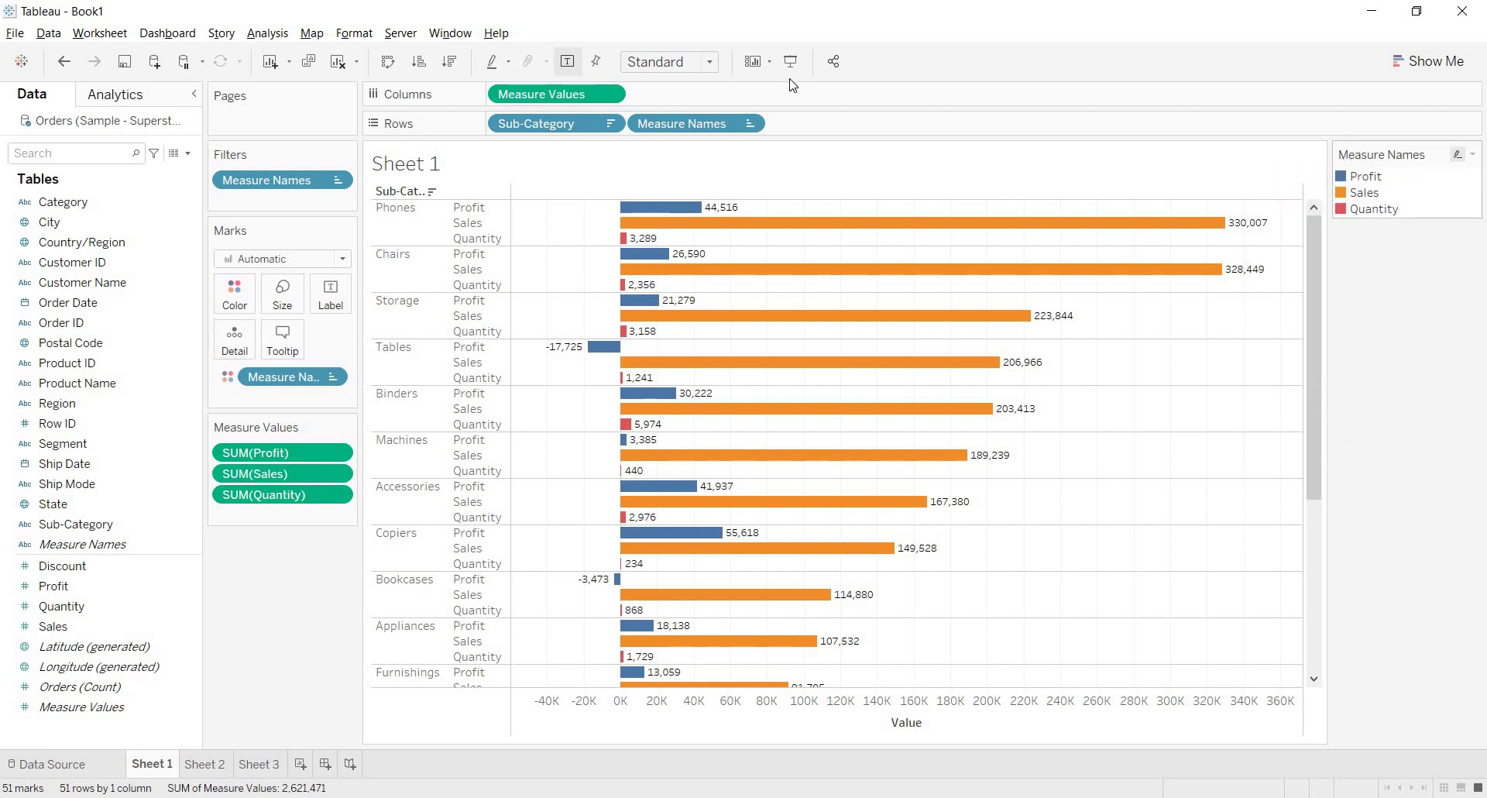